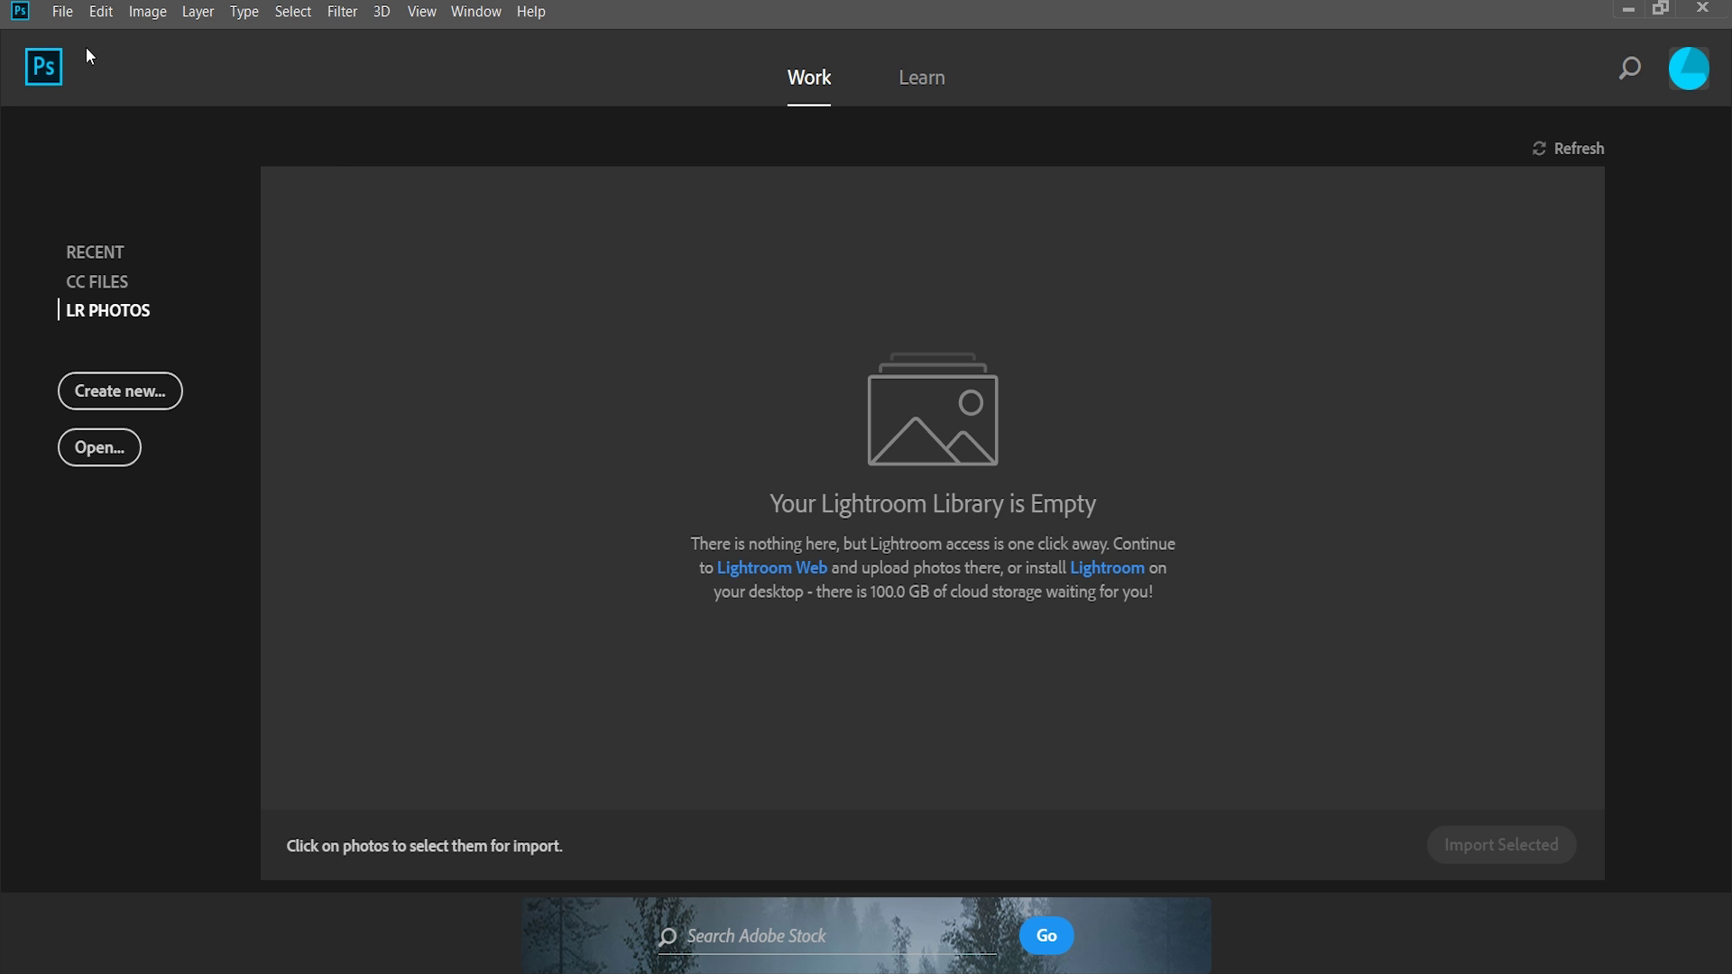
# Step: Choose DSC_0663–DSC_0673.JPG as the source files in Load Files into Stack
pyautogui.click(62, 11)
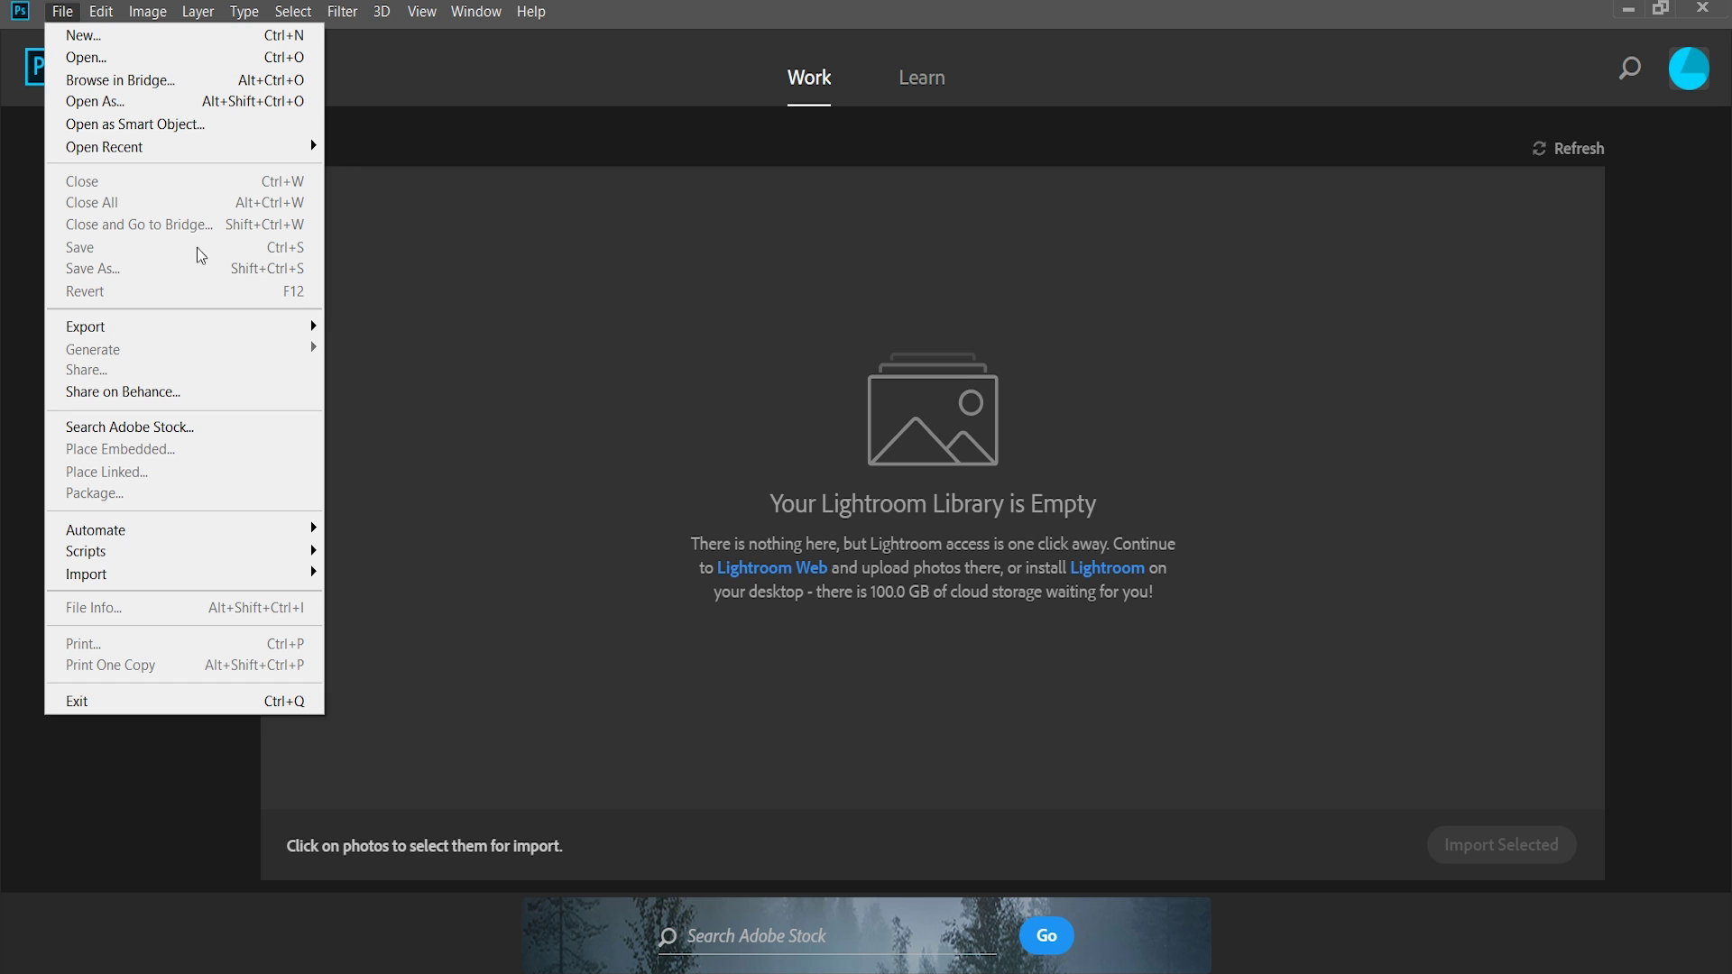
pyautogui.moveTo(146, 557)
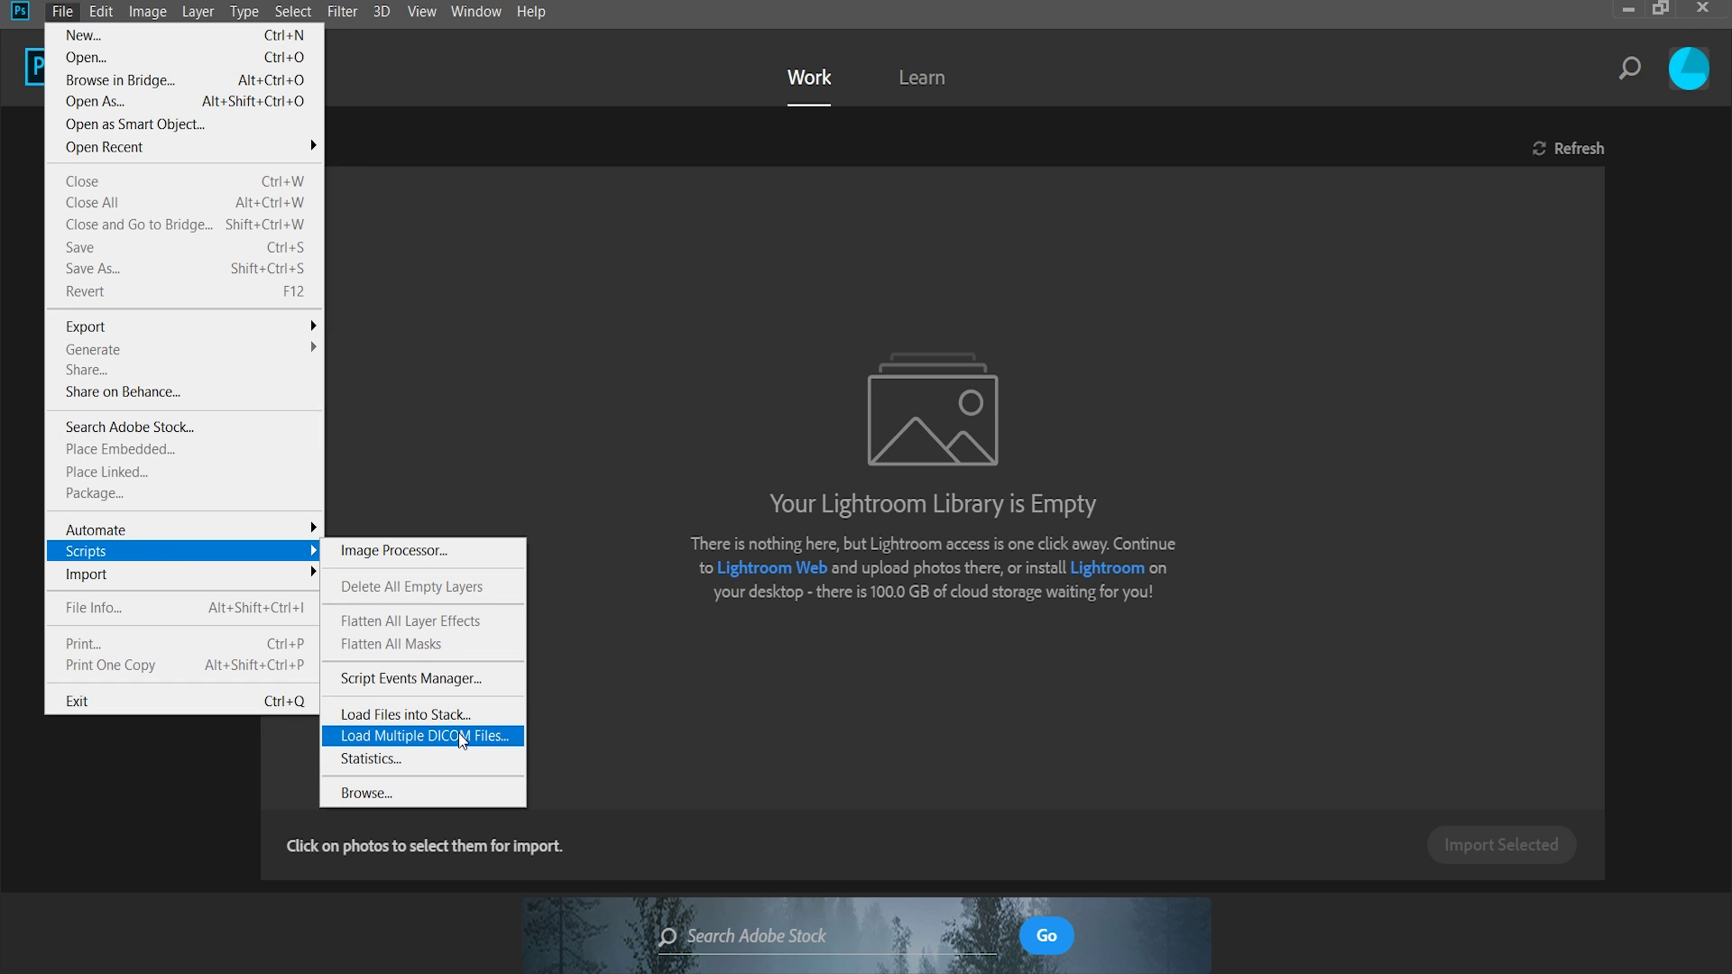
pyautogui.click(442, 717)
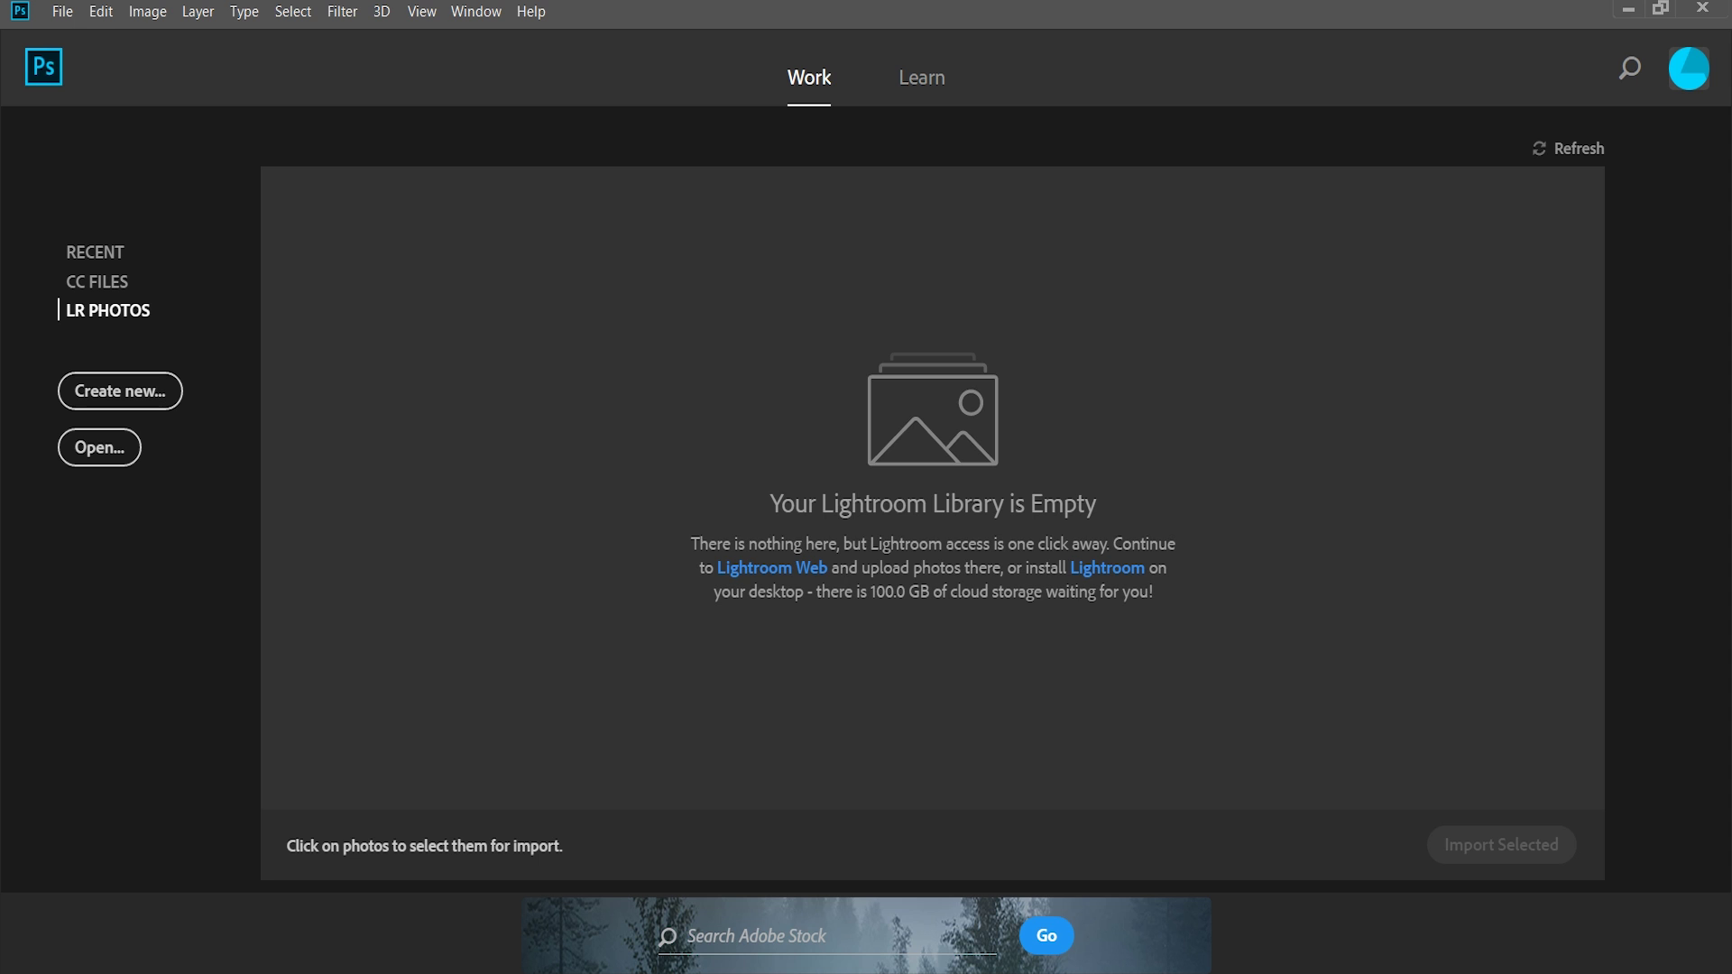
pyautogui.moveTo(1116, 623); pyautogui.dragTo(747, 244)
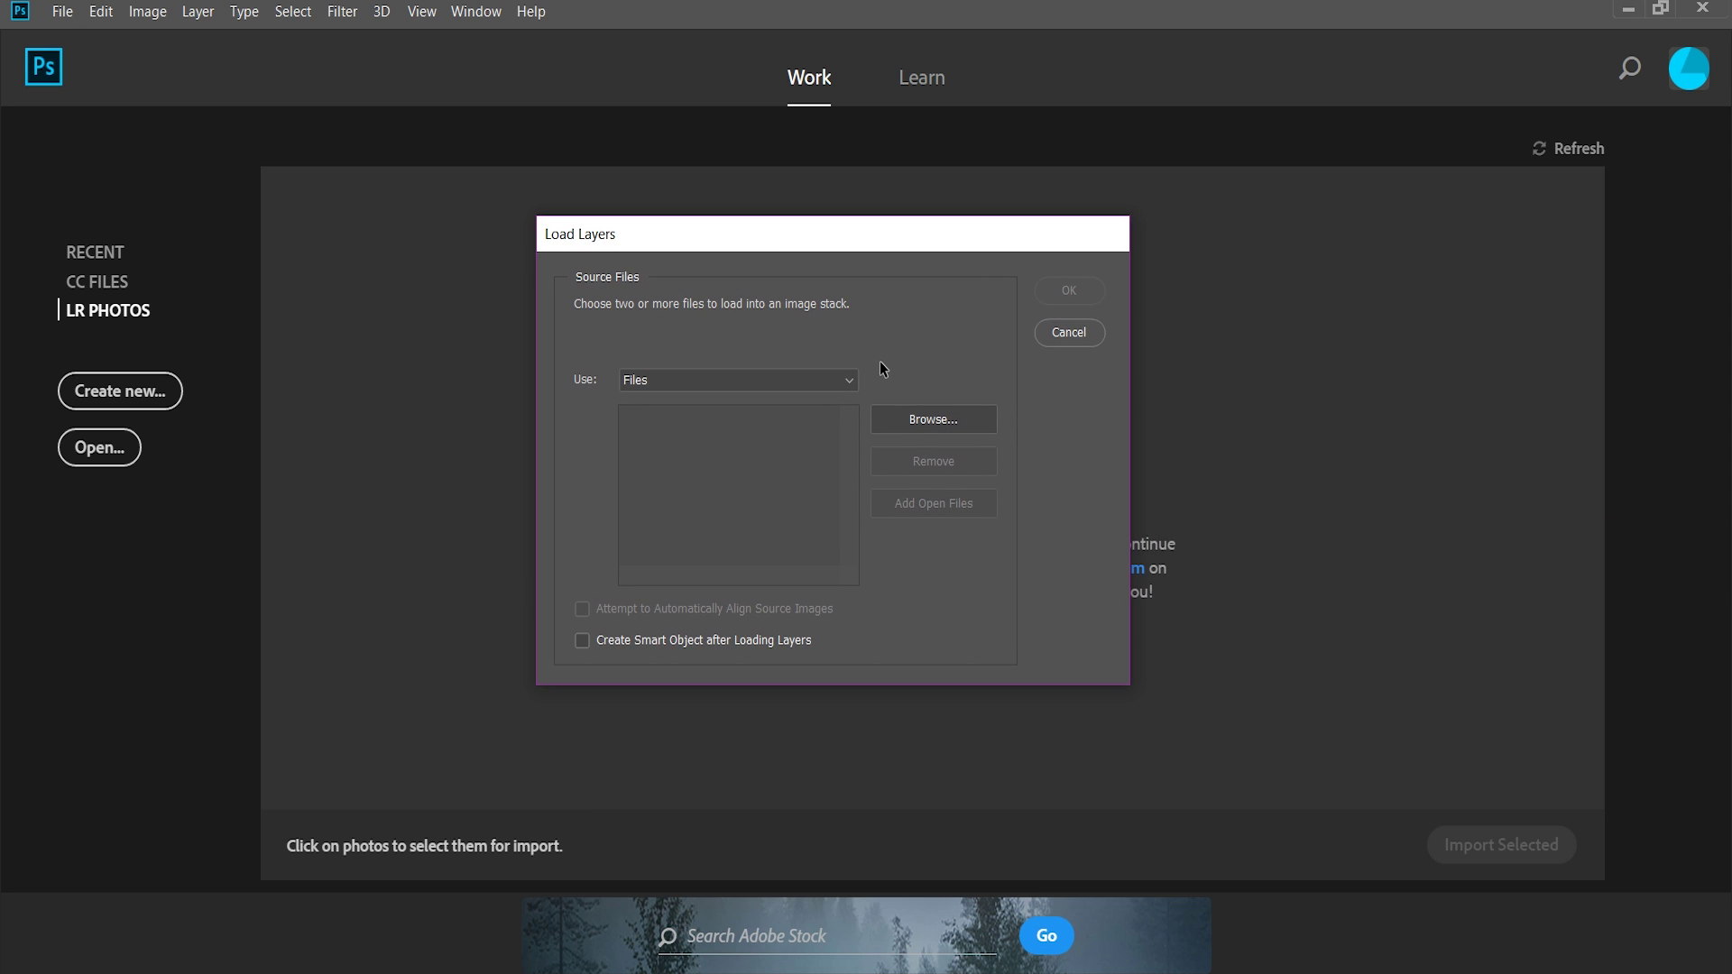
pyautogui.click(926, 426)
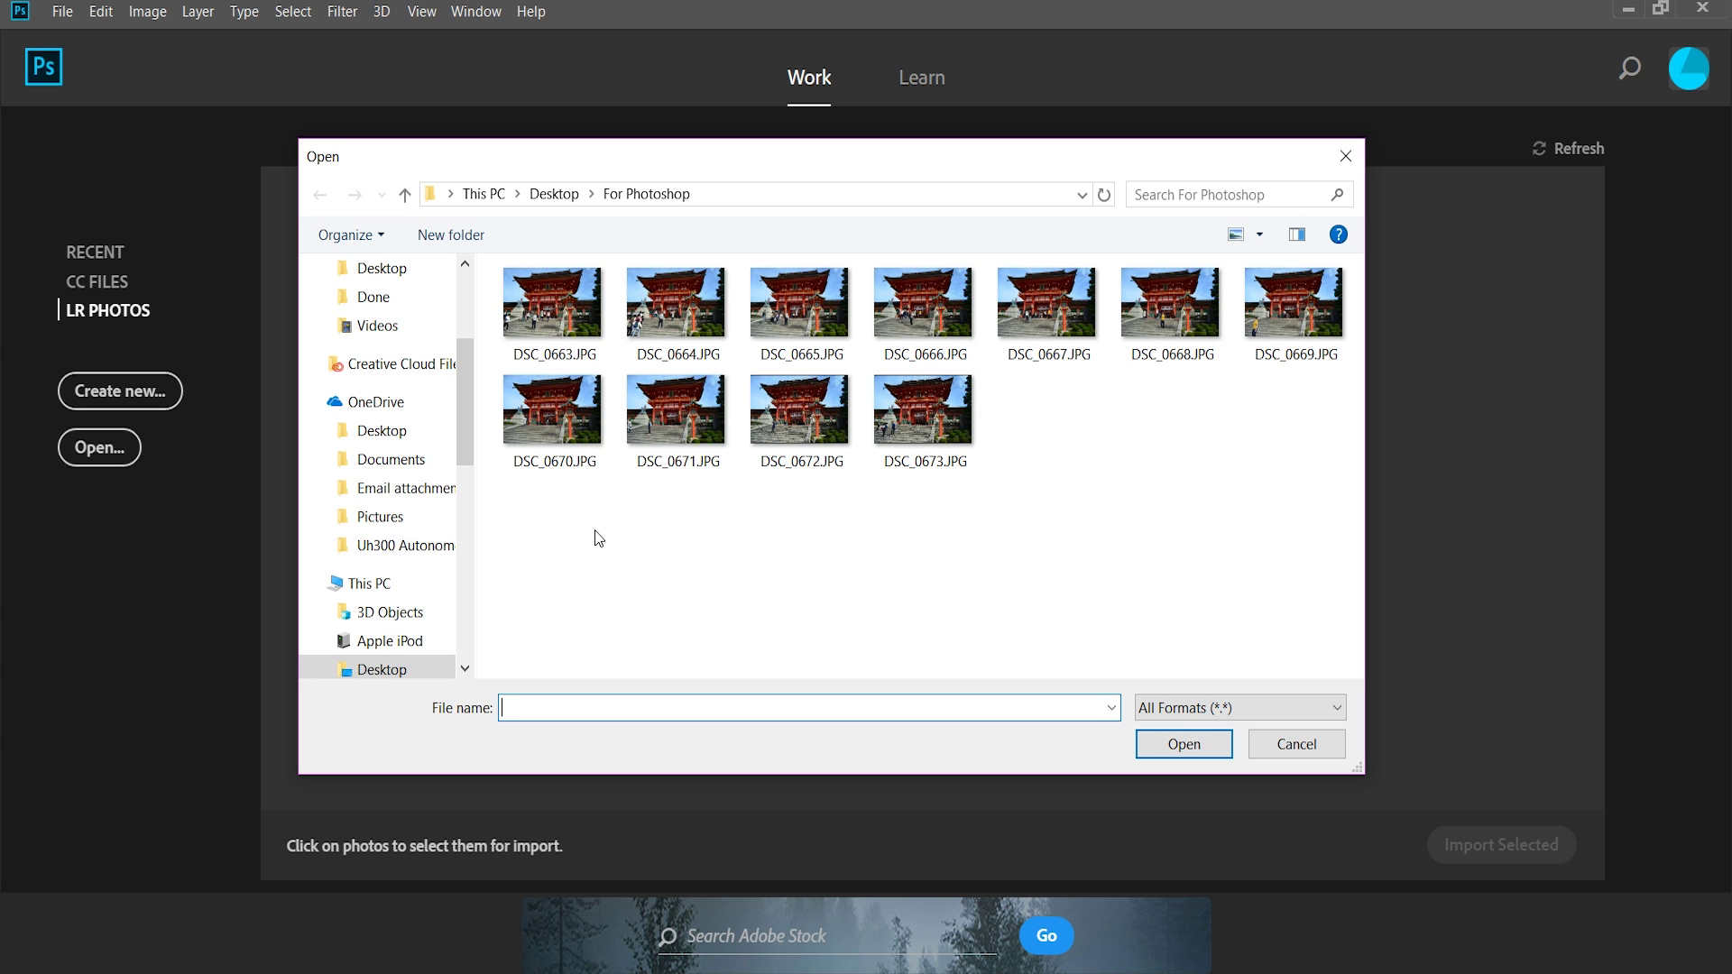
pyautogui.moveTo(530, 512); pyautogui.dragTo(1310, 263)
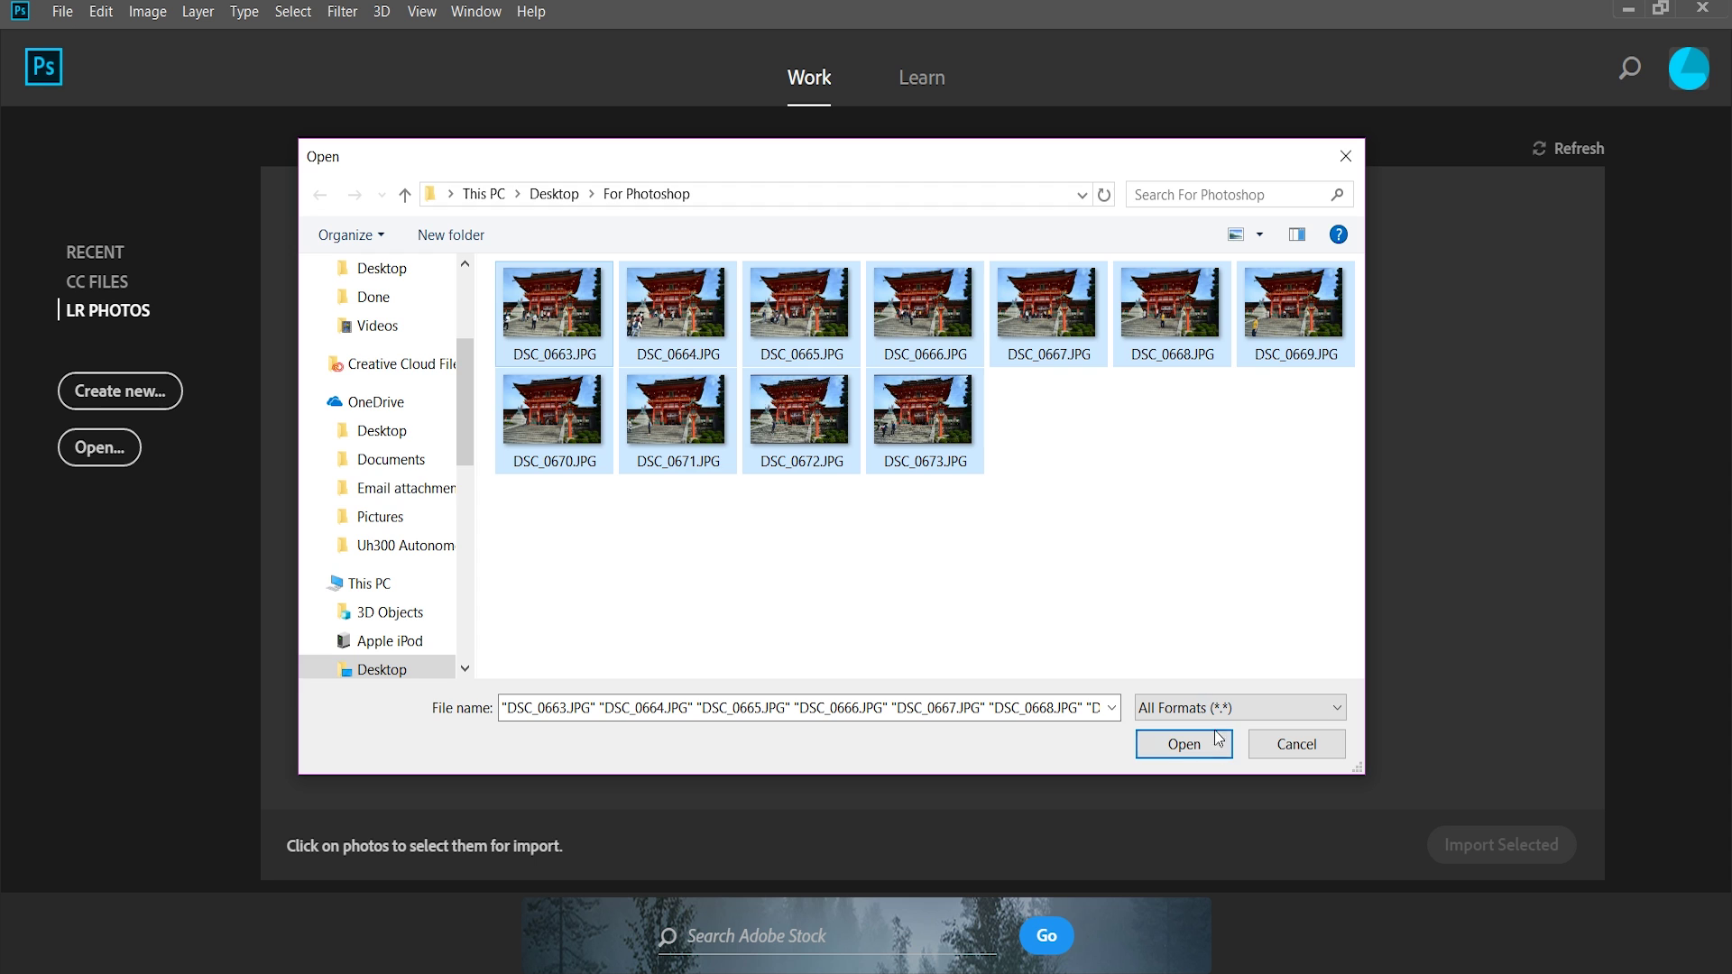
pyautogui.click(1187, 746)
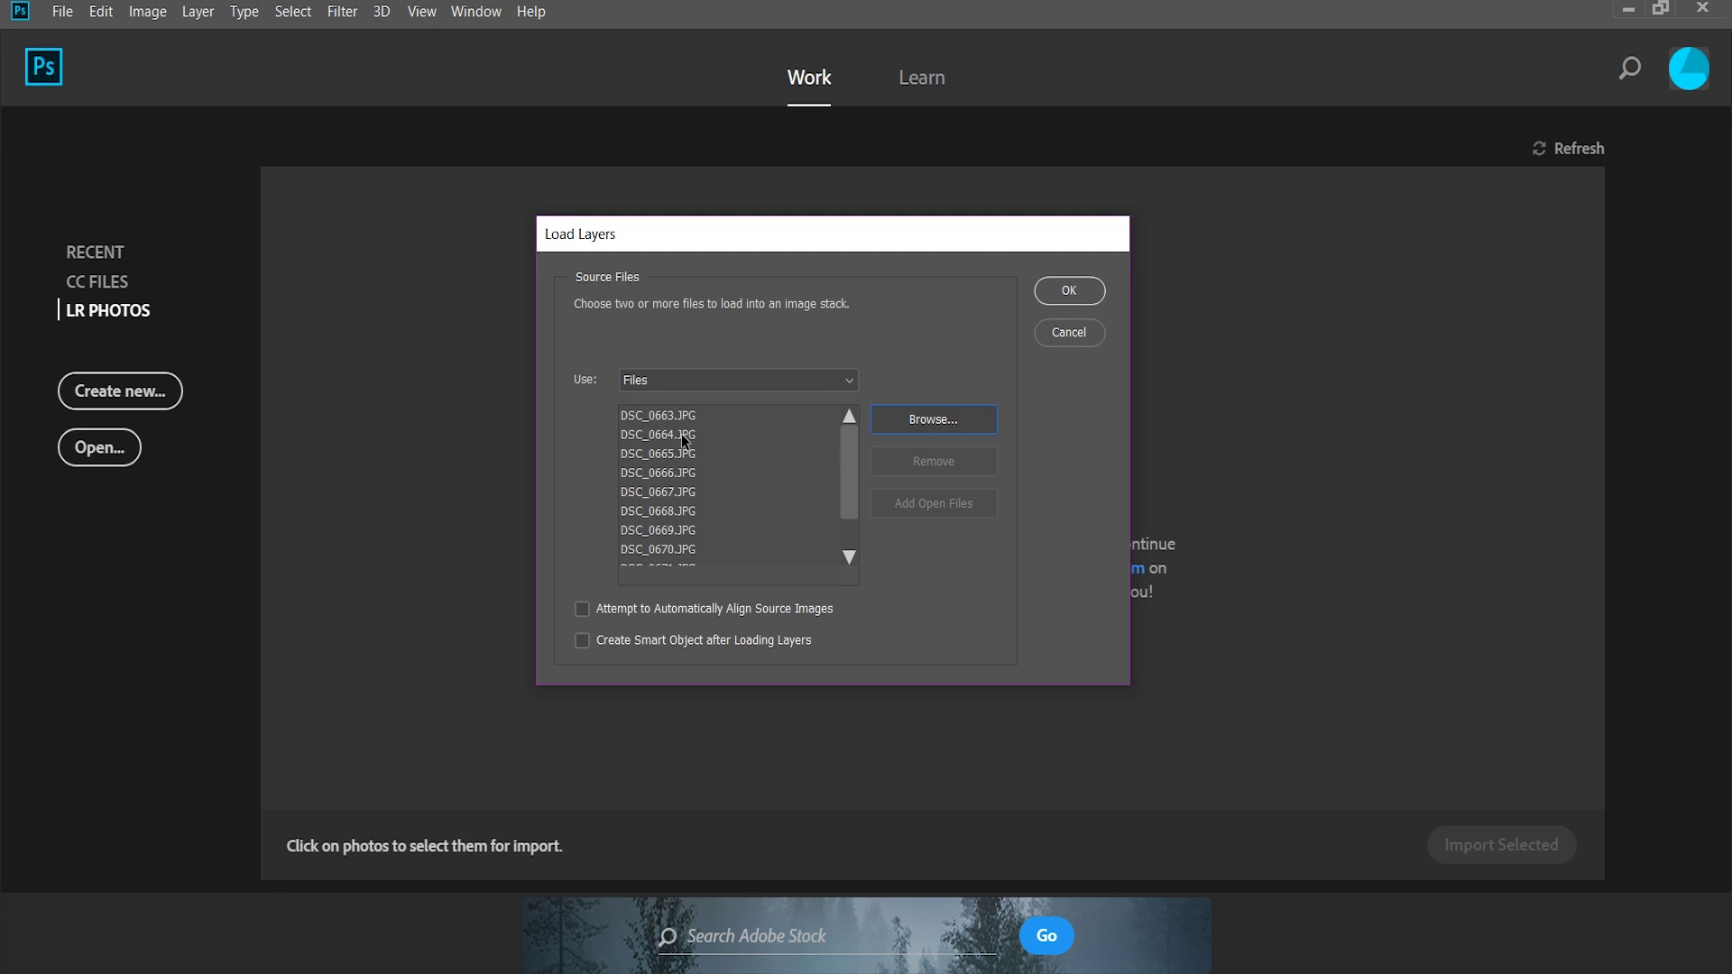
# Step: Enable 'Create Smart Object after Loading Layers' and load the eleven shots into a new document
pyautogui.scroll(-1, 652, 415)
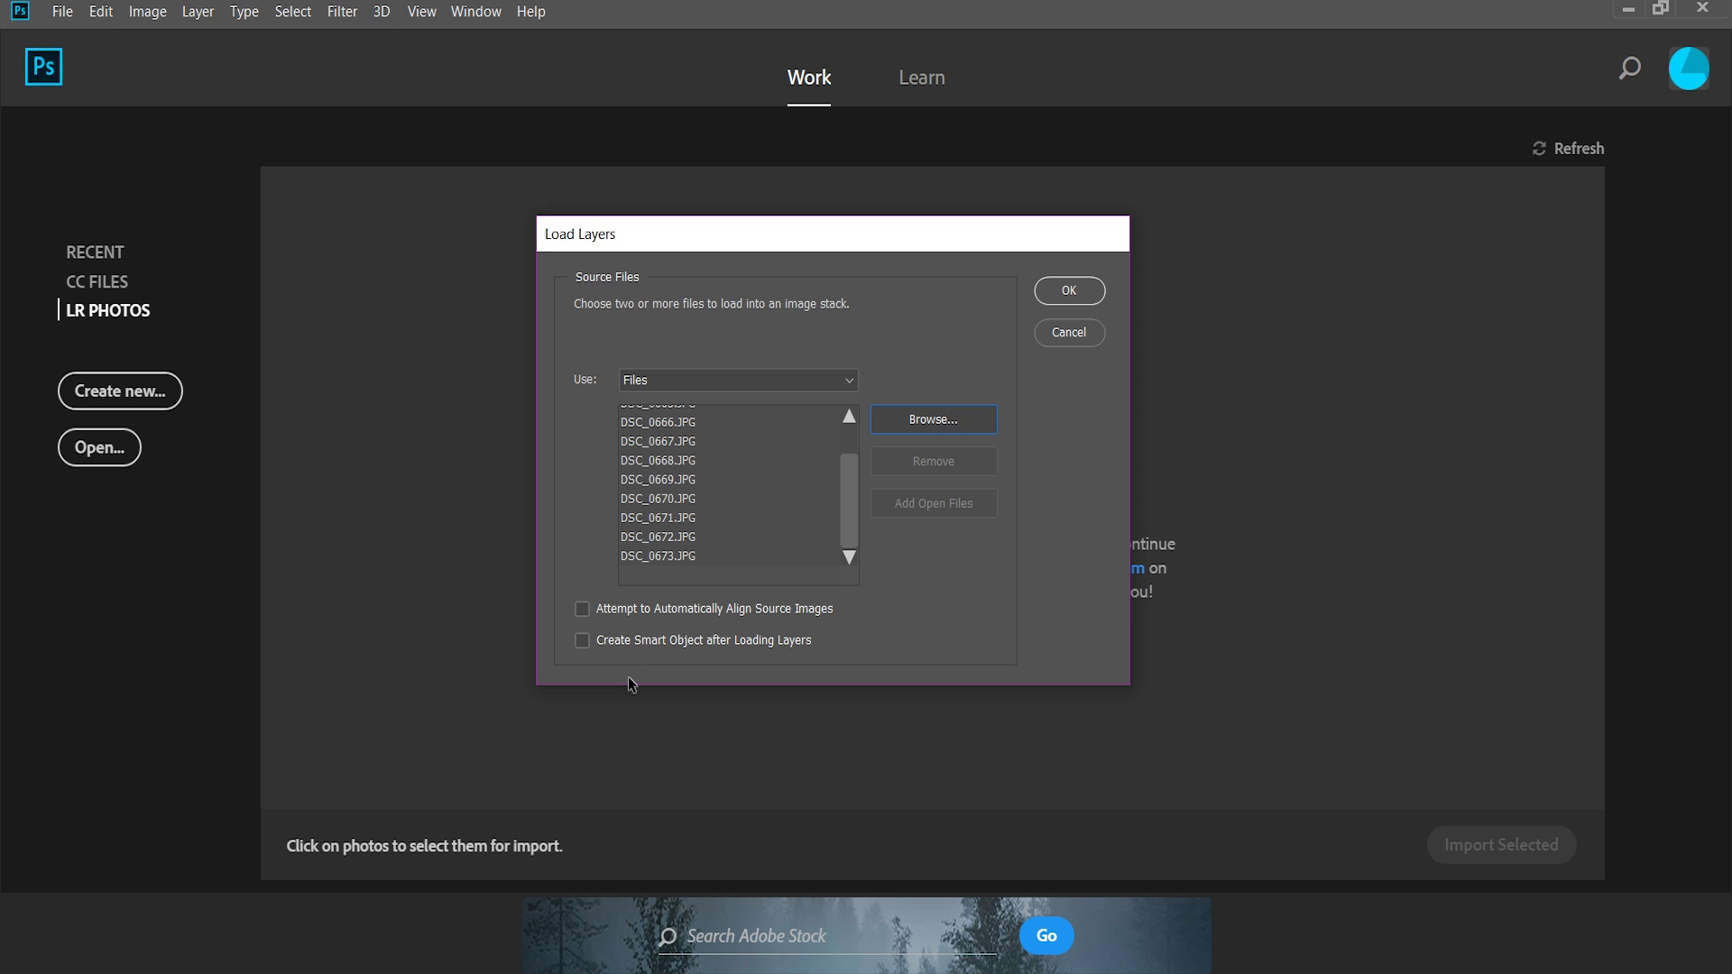
pyautogui.click(585, 641)
pyautogui.click(1065, 288)
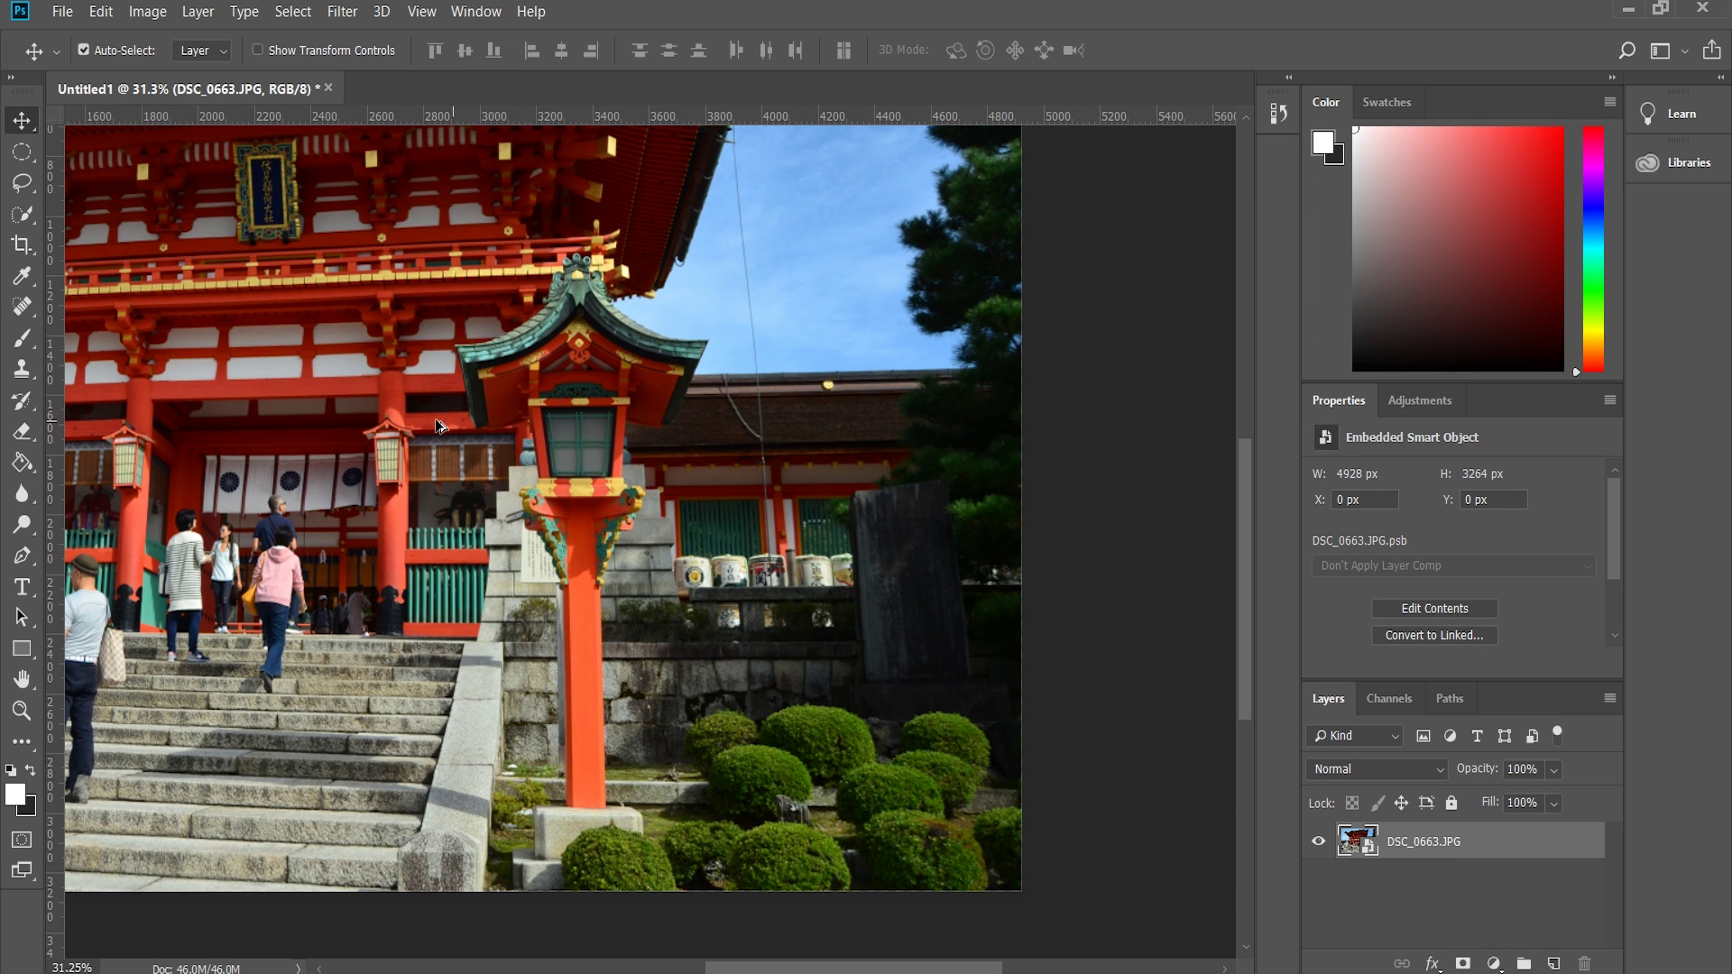
pyautogui.scroll(-2, 441, 431)
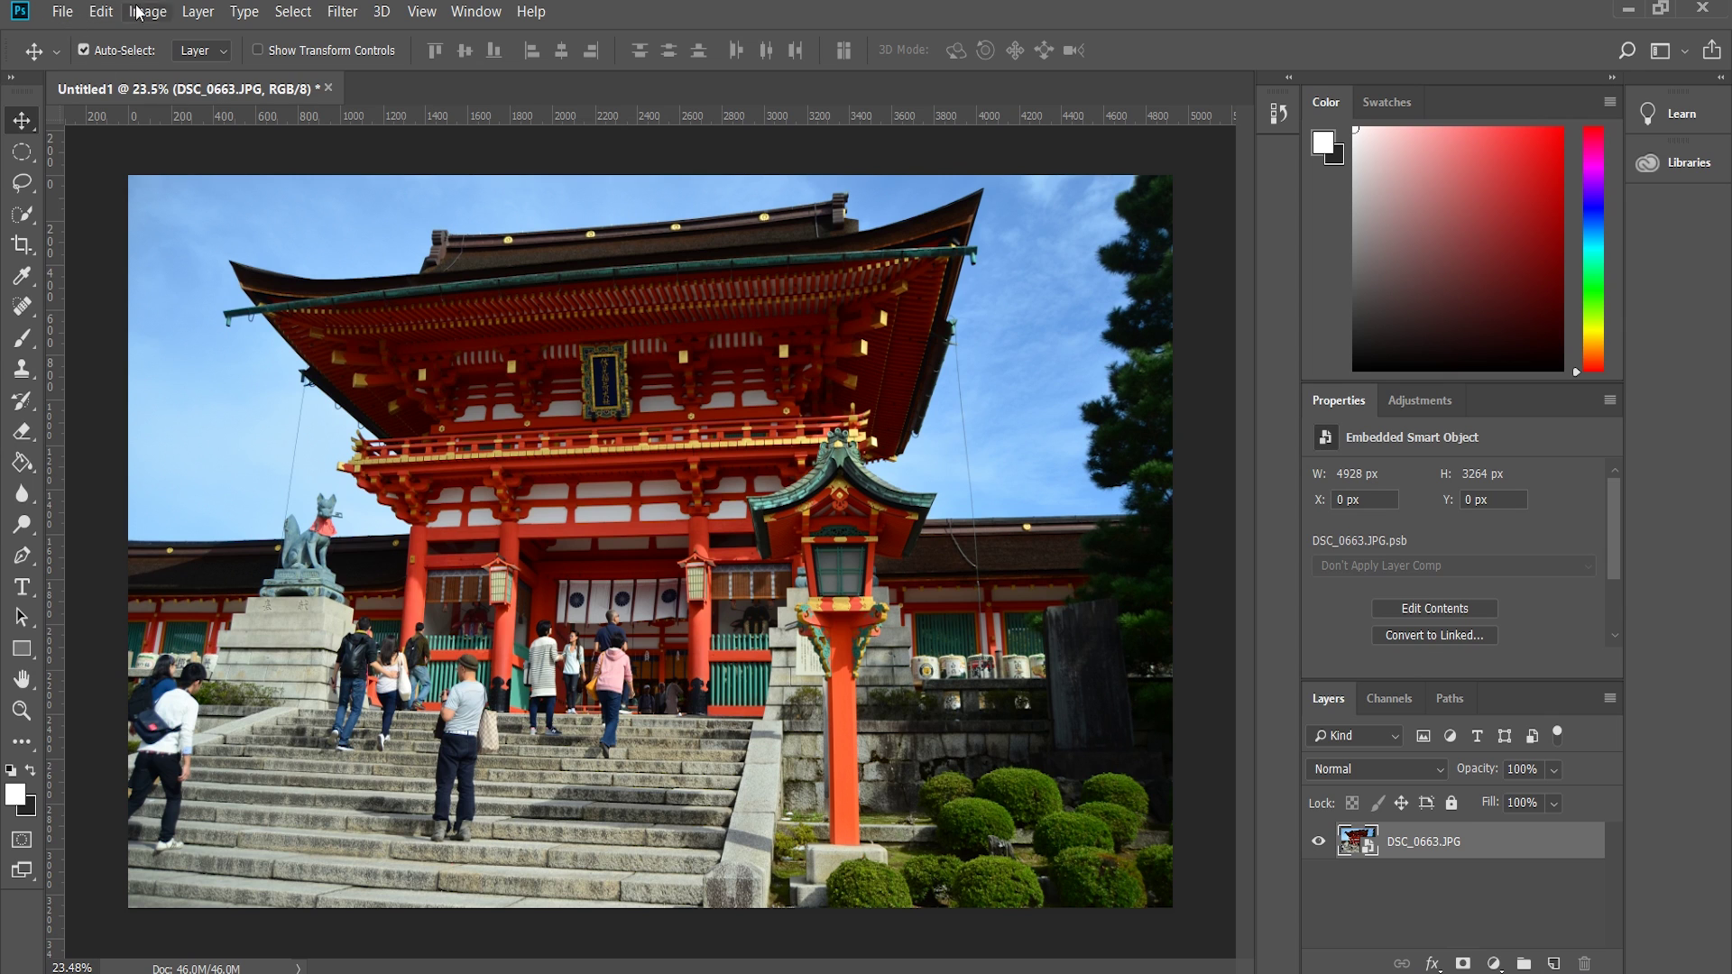
# Step: Set the smart object's stack mode to Median to remove the tourists
pyautogui.click(197, 12)
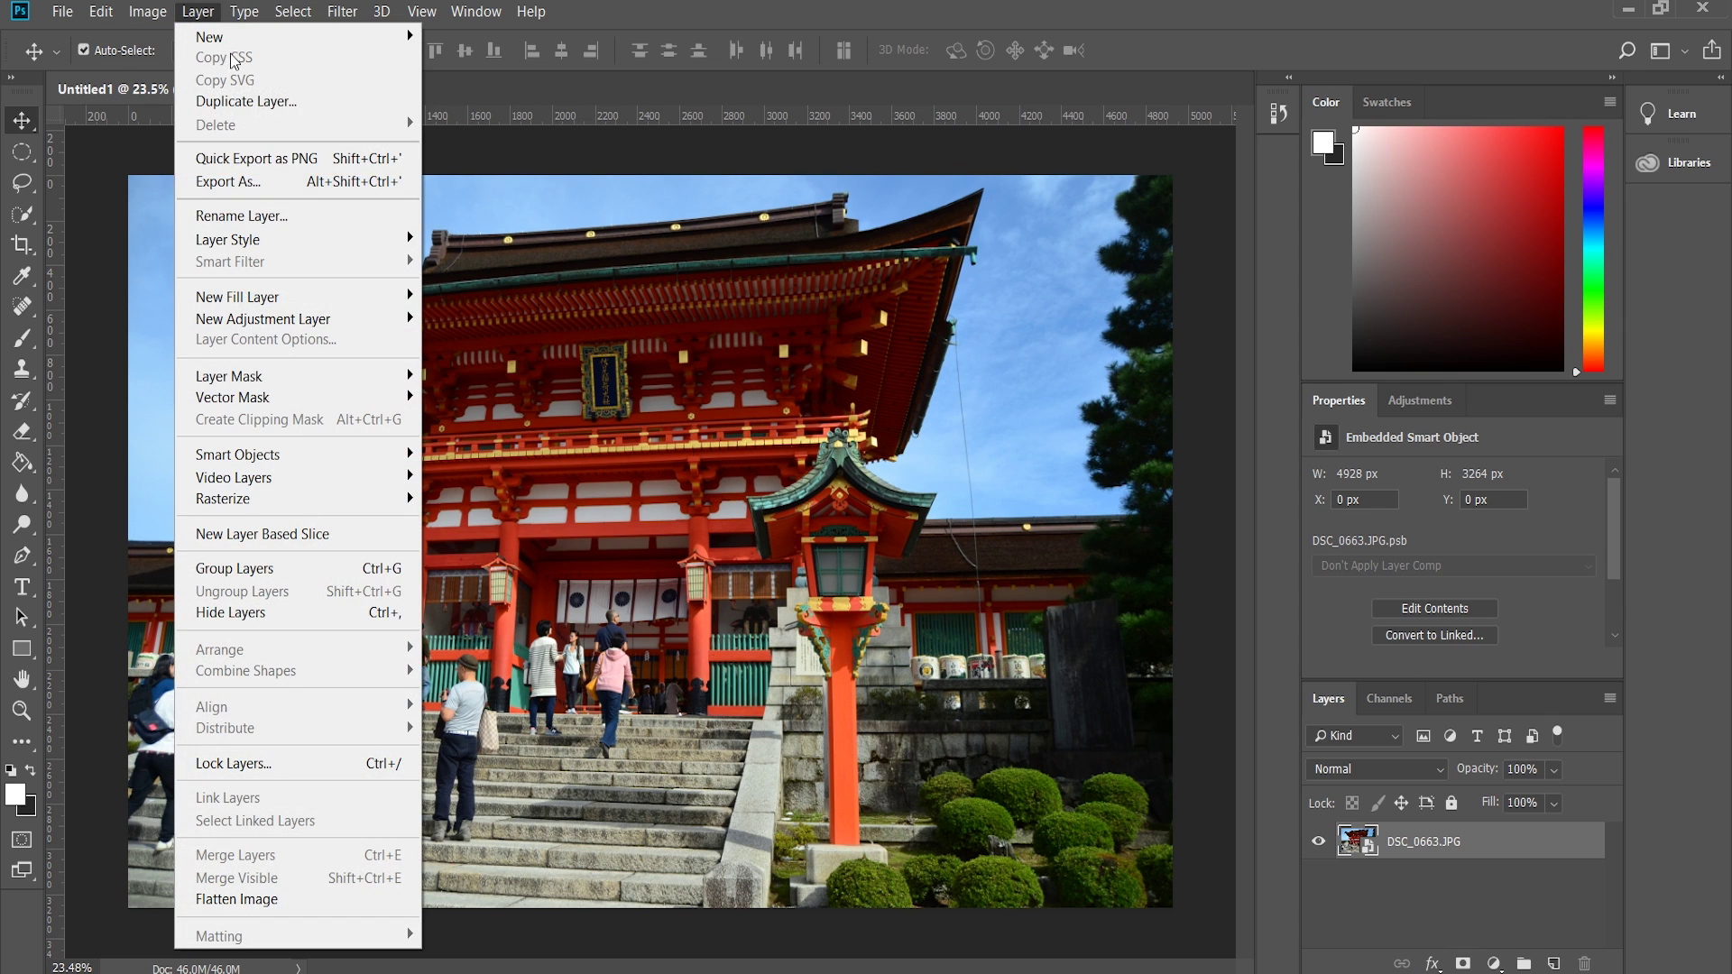
pyautogui.moveTo(285, 451)
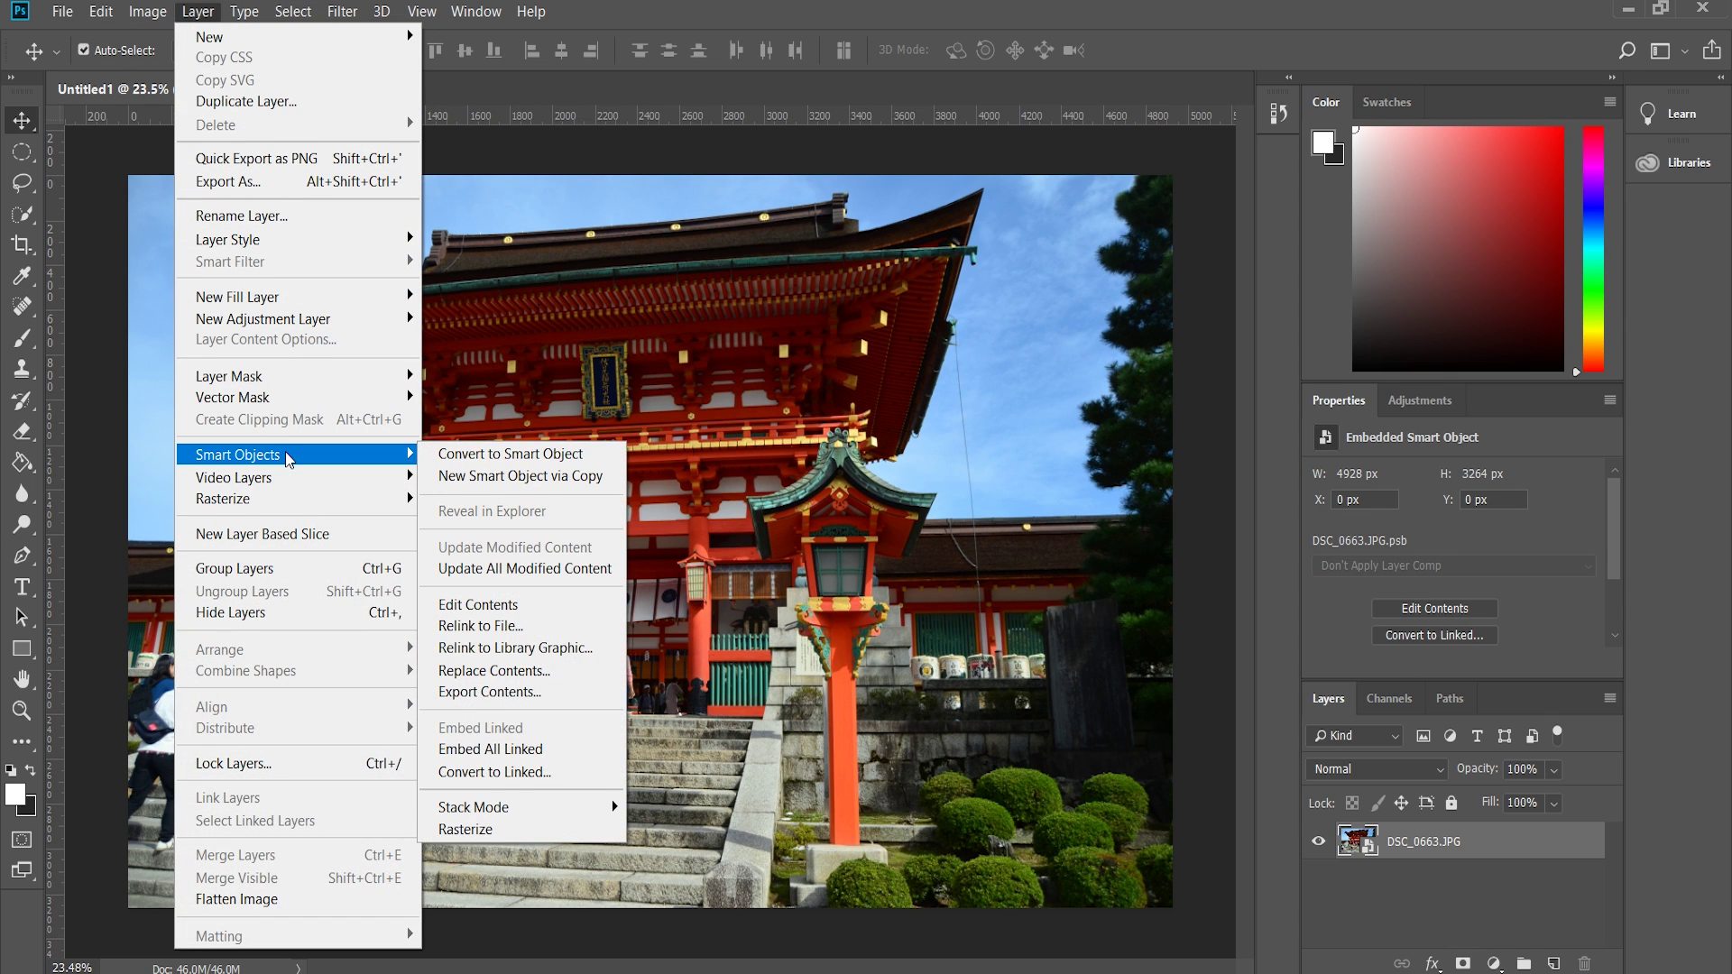
pyautogui.moveTo(547, 815)
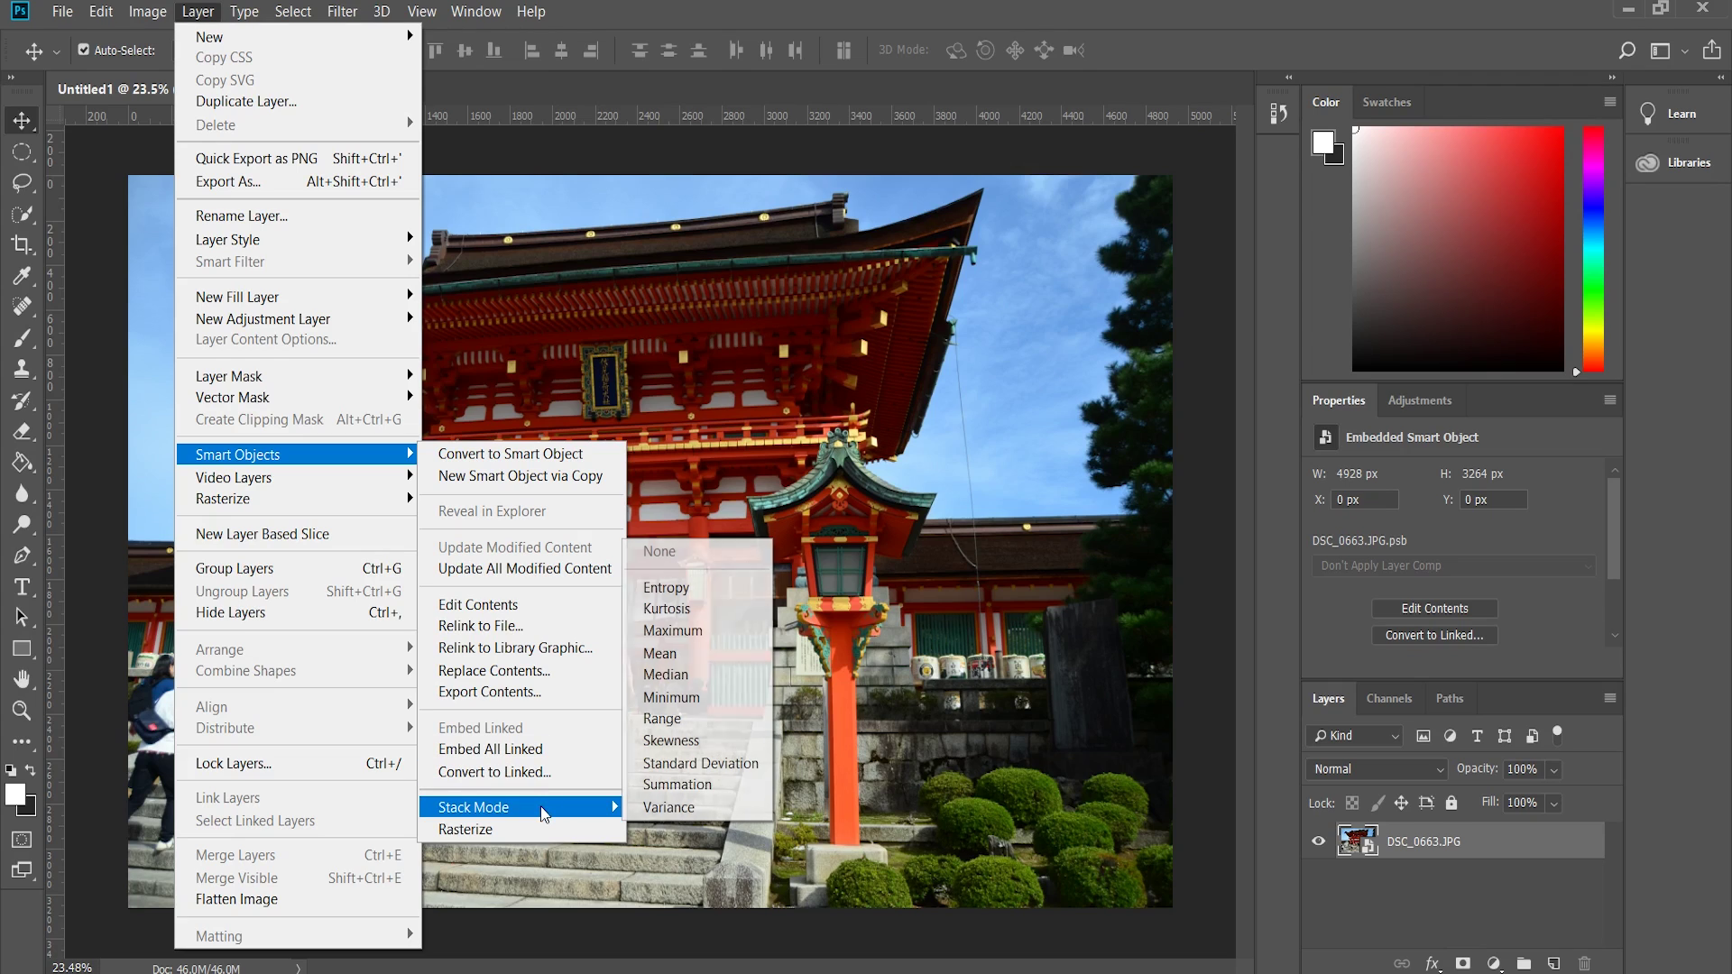
pyautogui.click(695, 674)
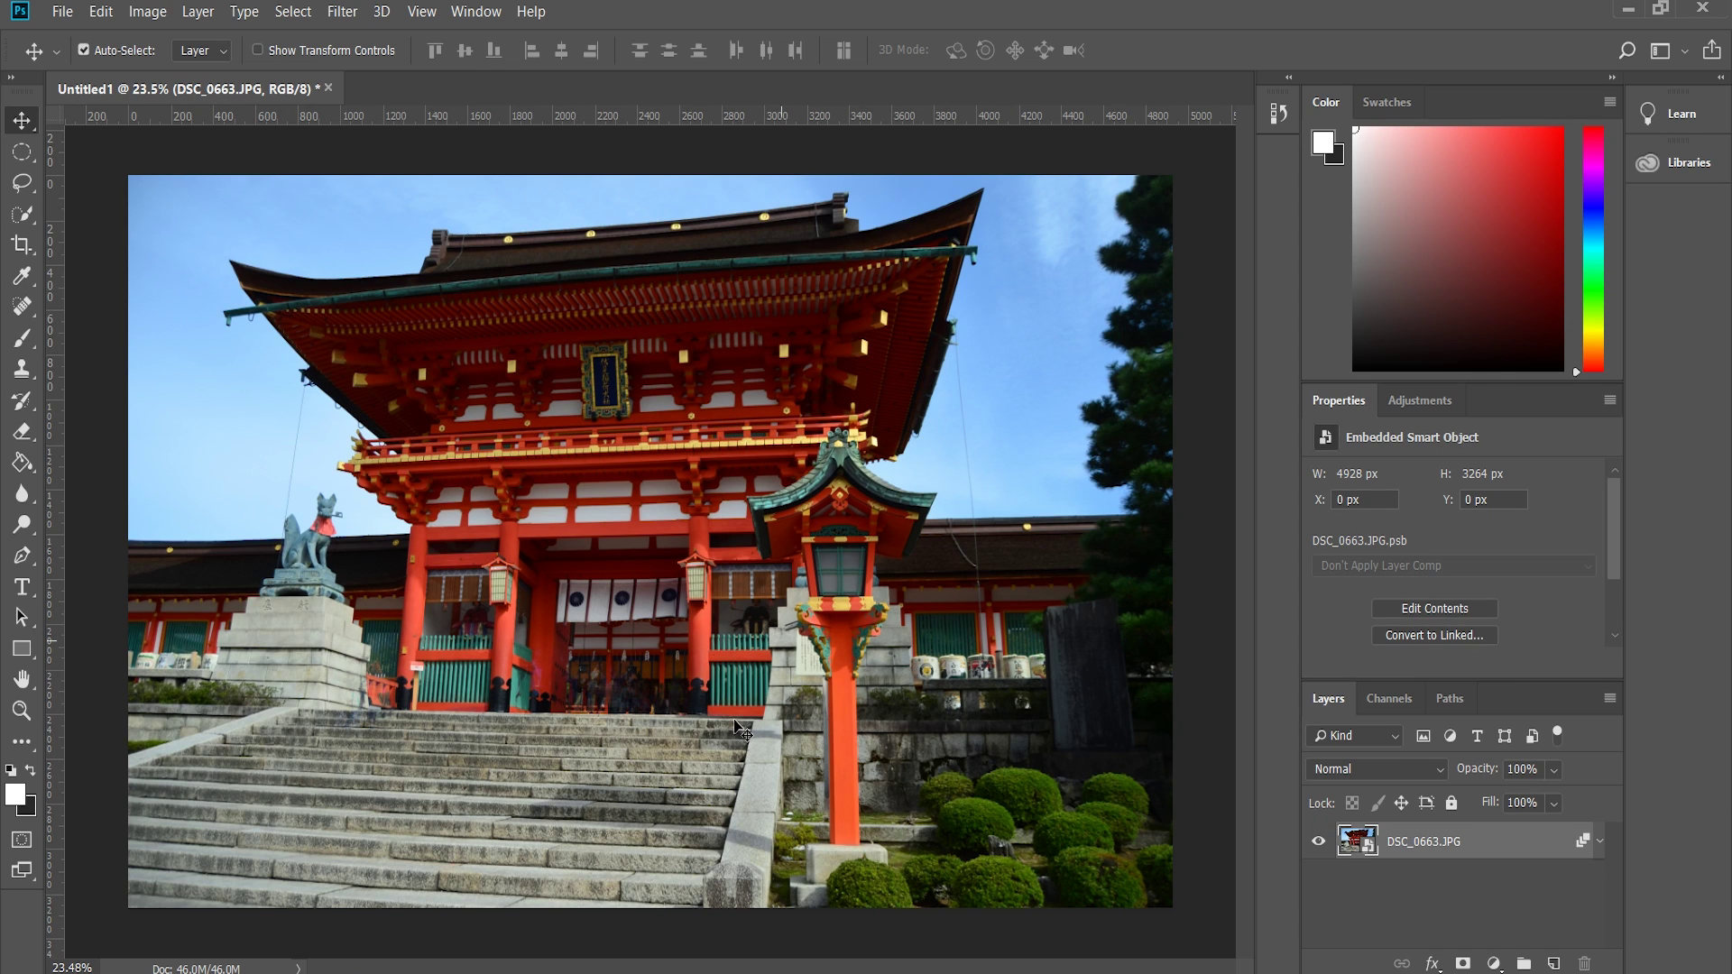
# Step: Fit the people-free gate image on screen, then switch to DSC_0663.JPG in Windows Photos
pyautogui.scroll(10, 598, 710)
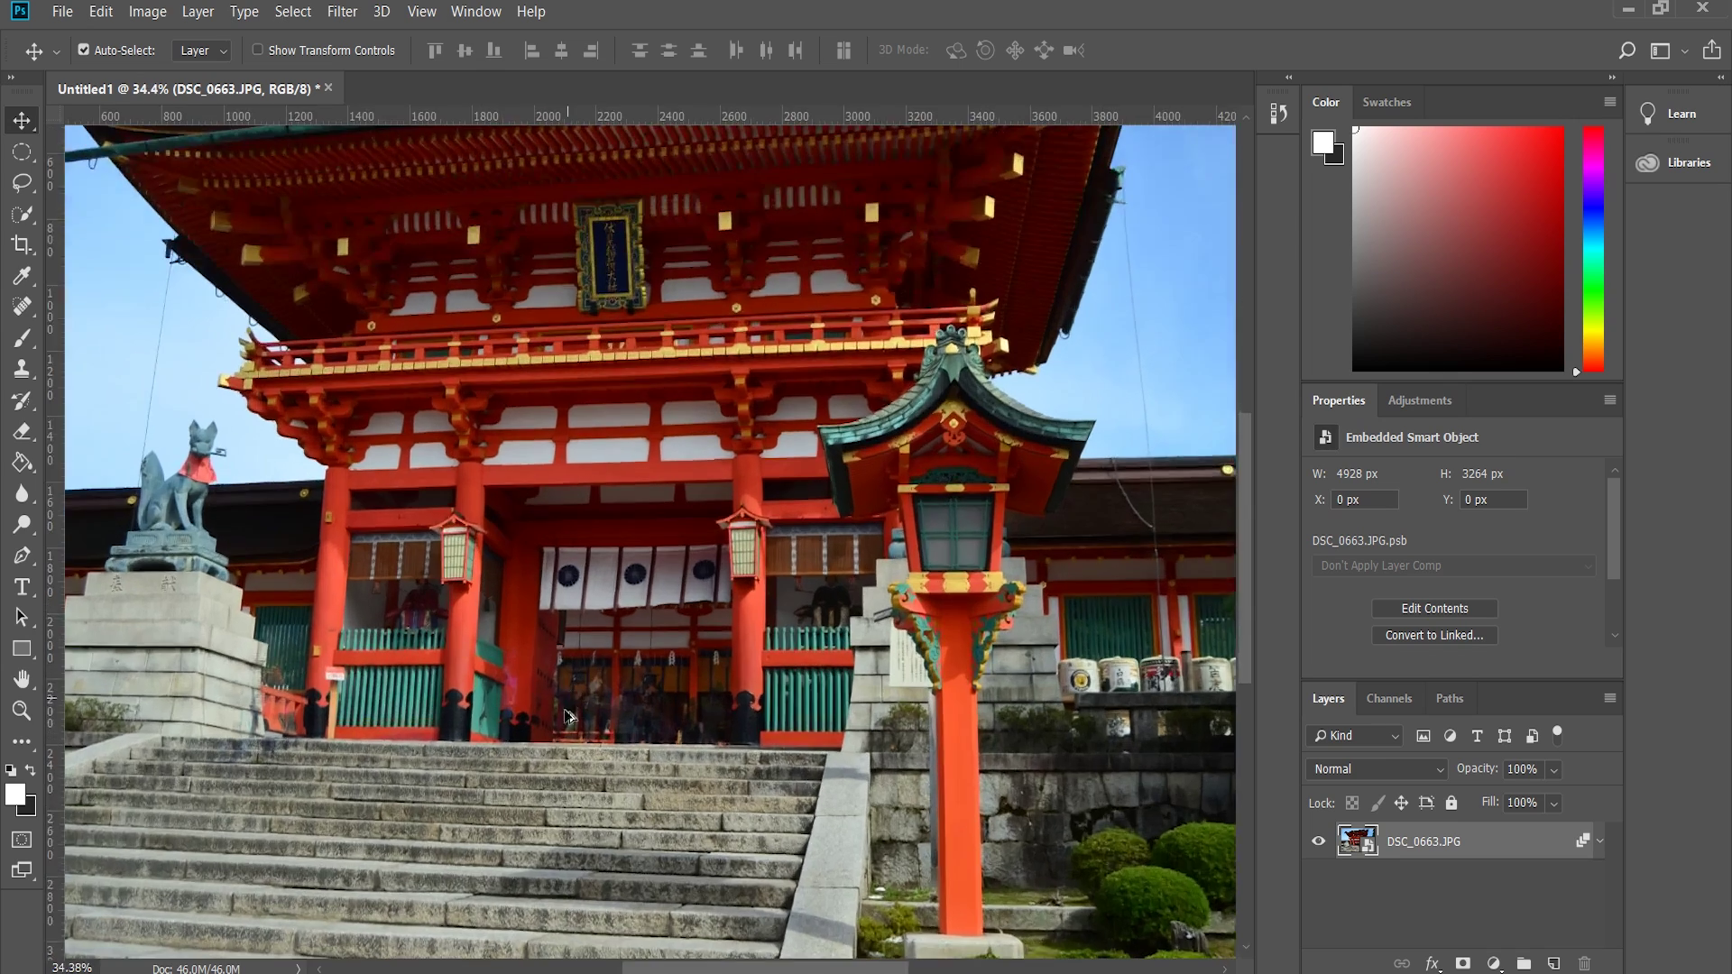
pyautogui.scroll(3, 628, 698)
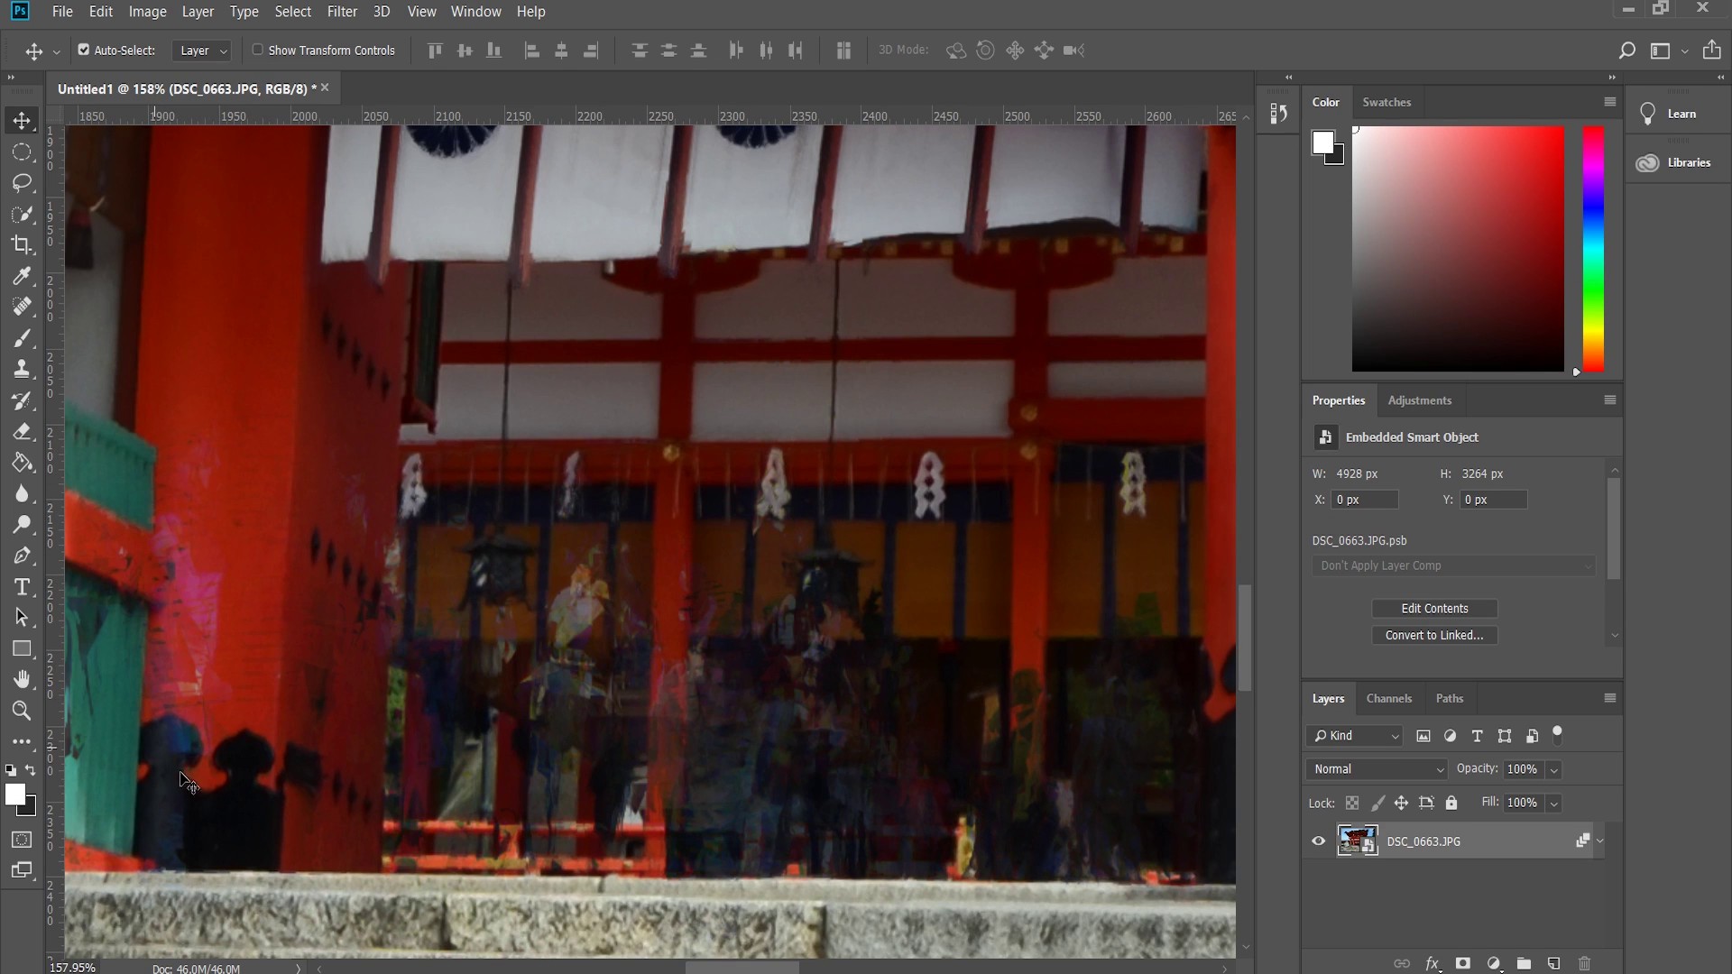
pyautogui.scroll(-5, 522, 646)
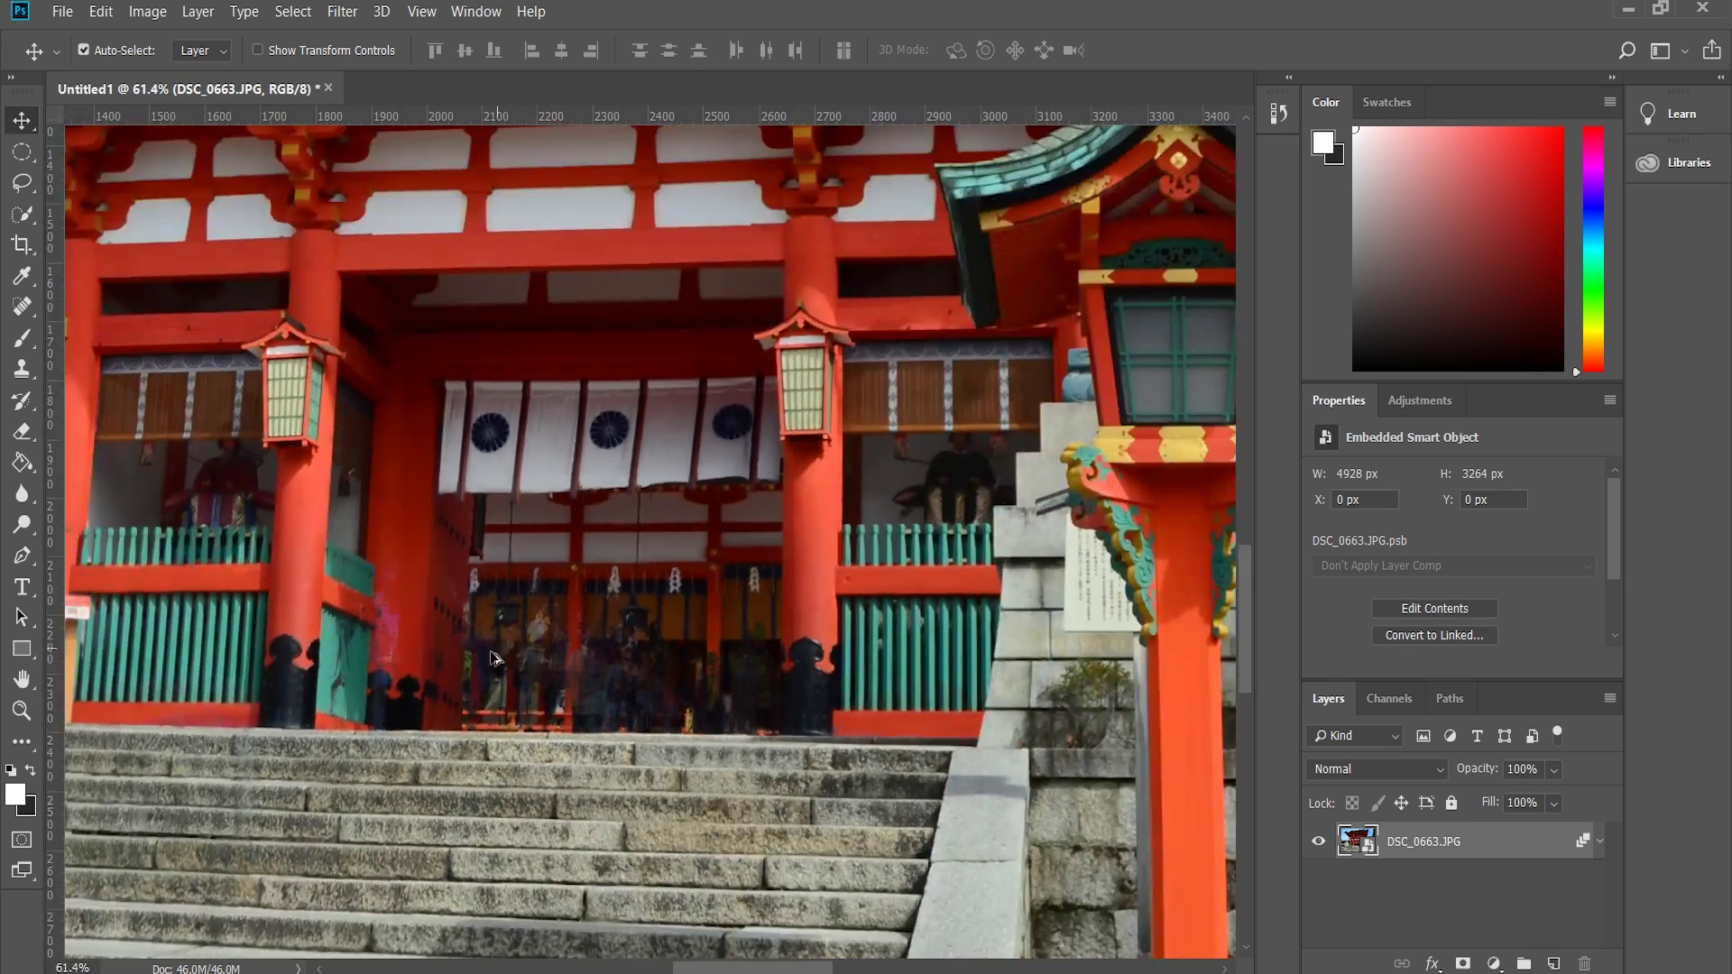
pyautogui.scroll(-4, 492, 656)
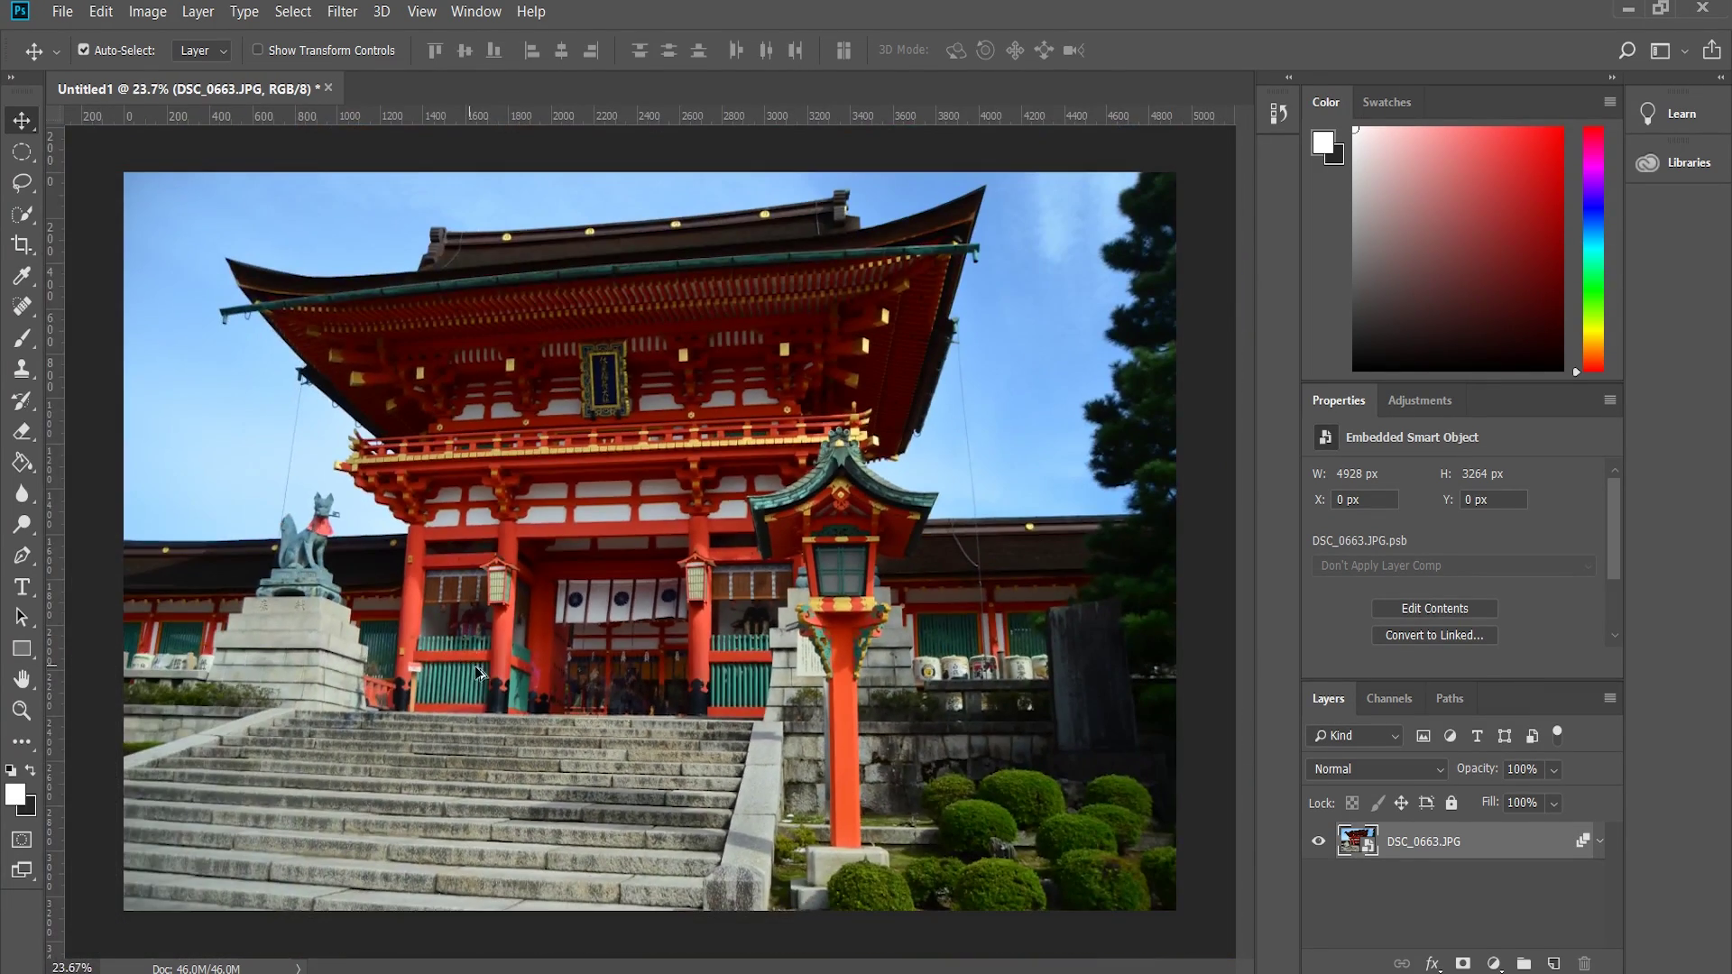
pyautogui.hotkey('ctrl', '0')
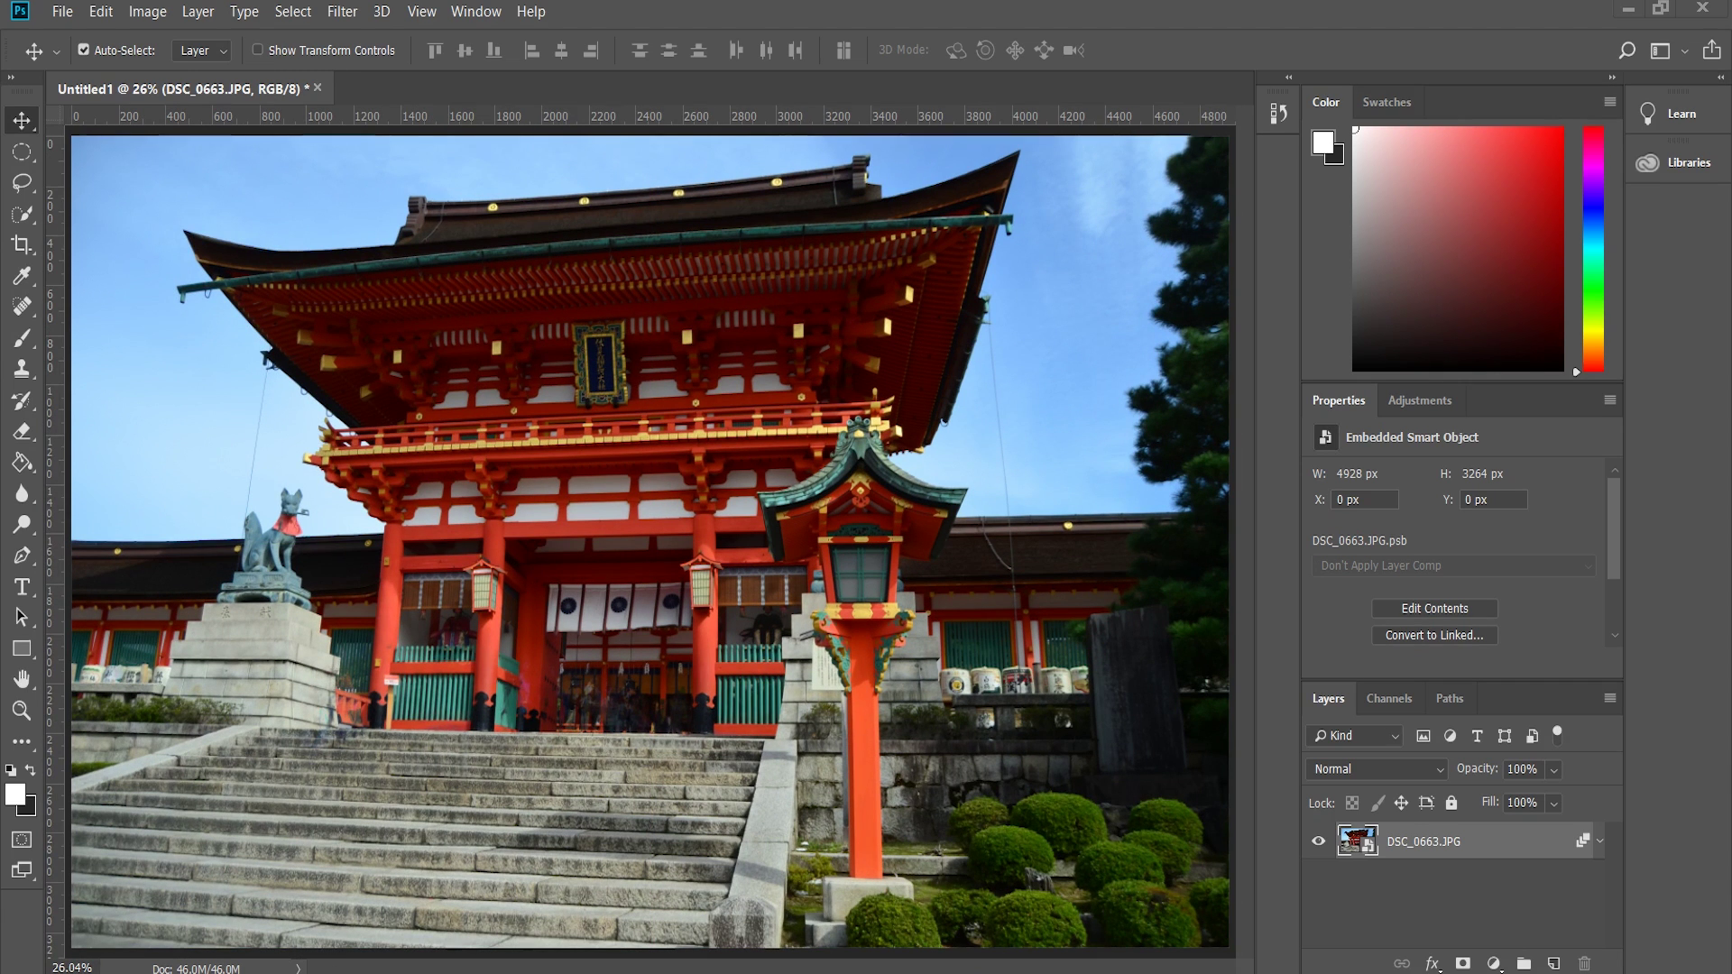
pyautogui.hotkey('alt', 'Tab')
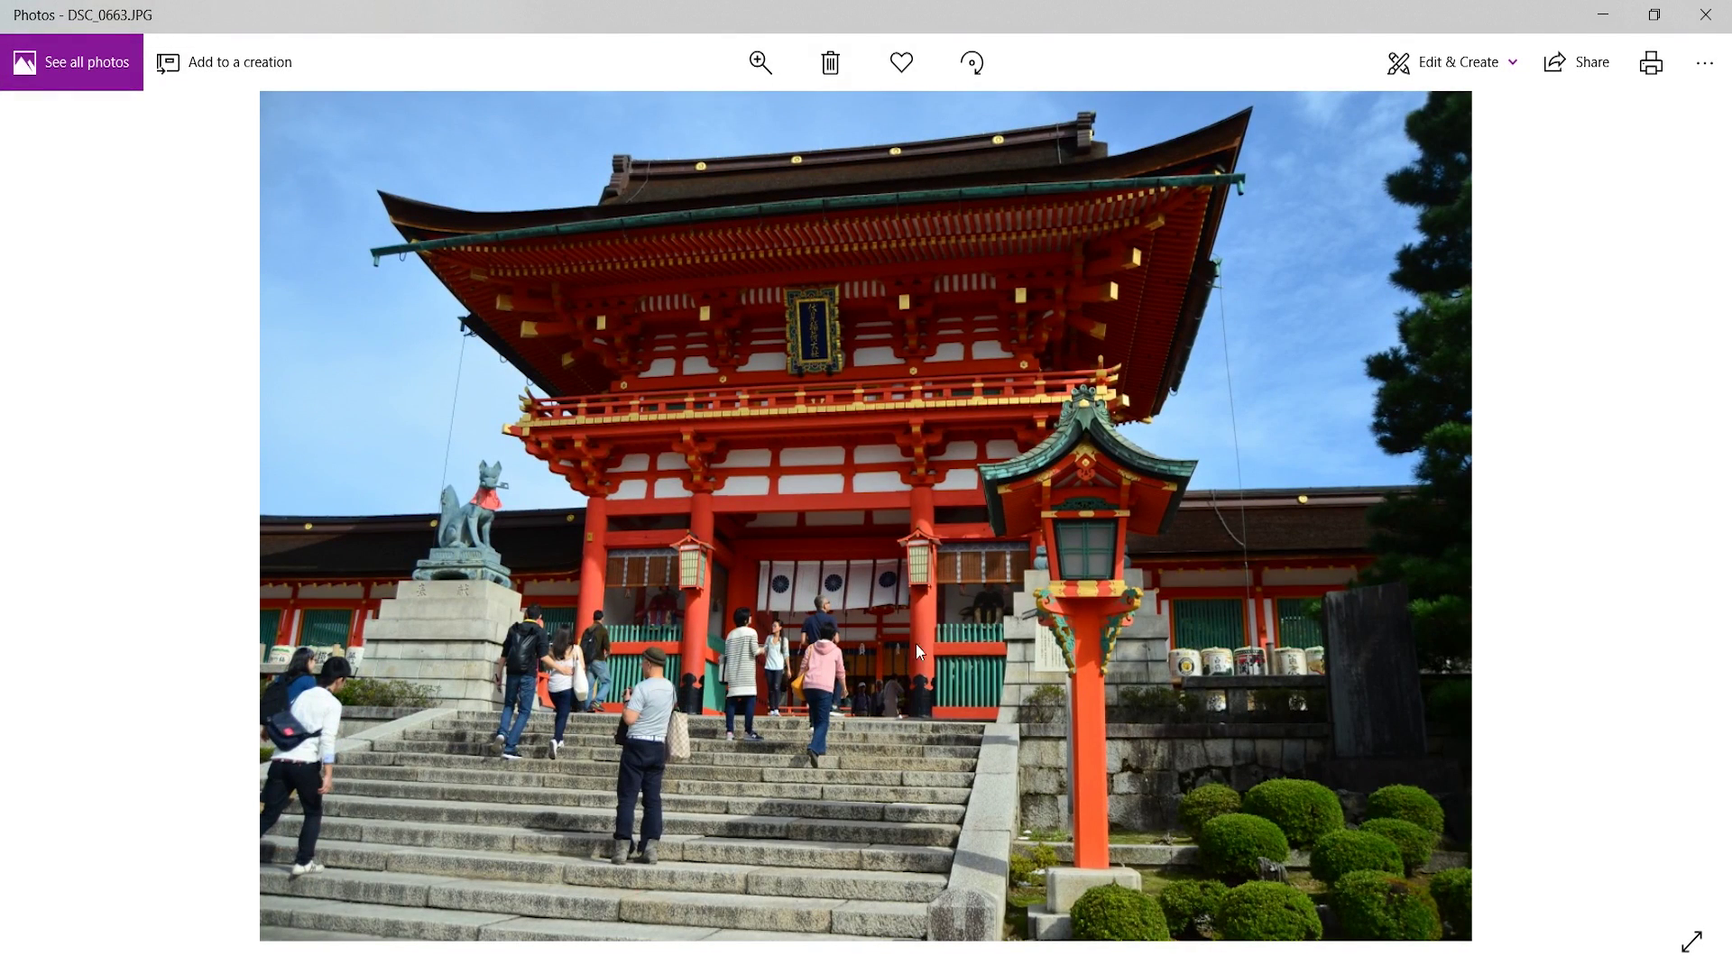
# Step: Step through the crowded source shots in Photos up to DSC_0673.JPG
pyautogui.press('Right')
pyautogui.press('Right')
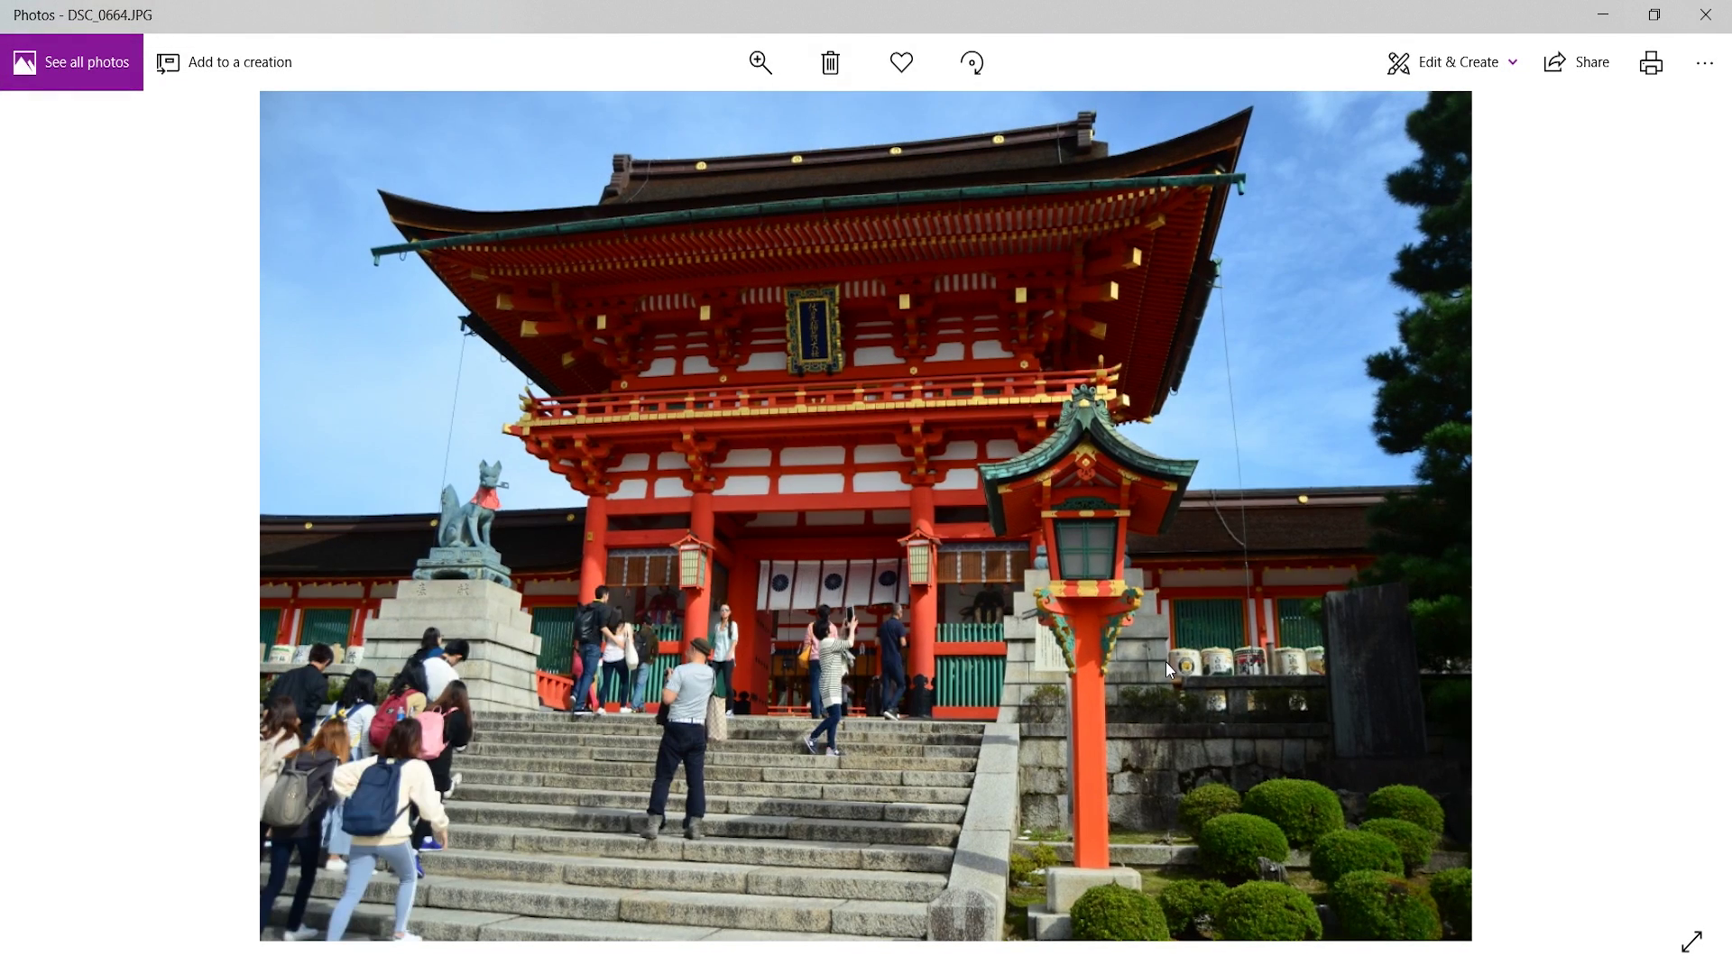
pyautogui.press('Right')
pyautogui.press('Right')
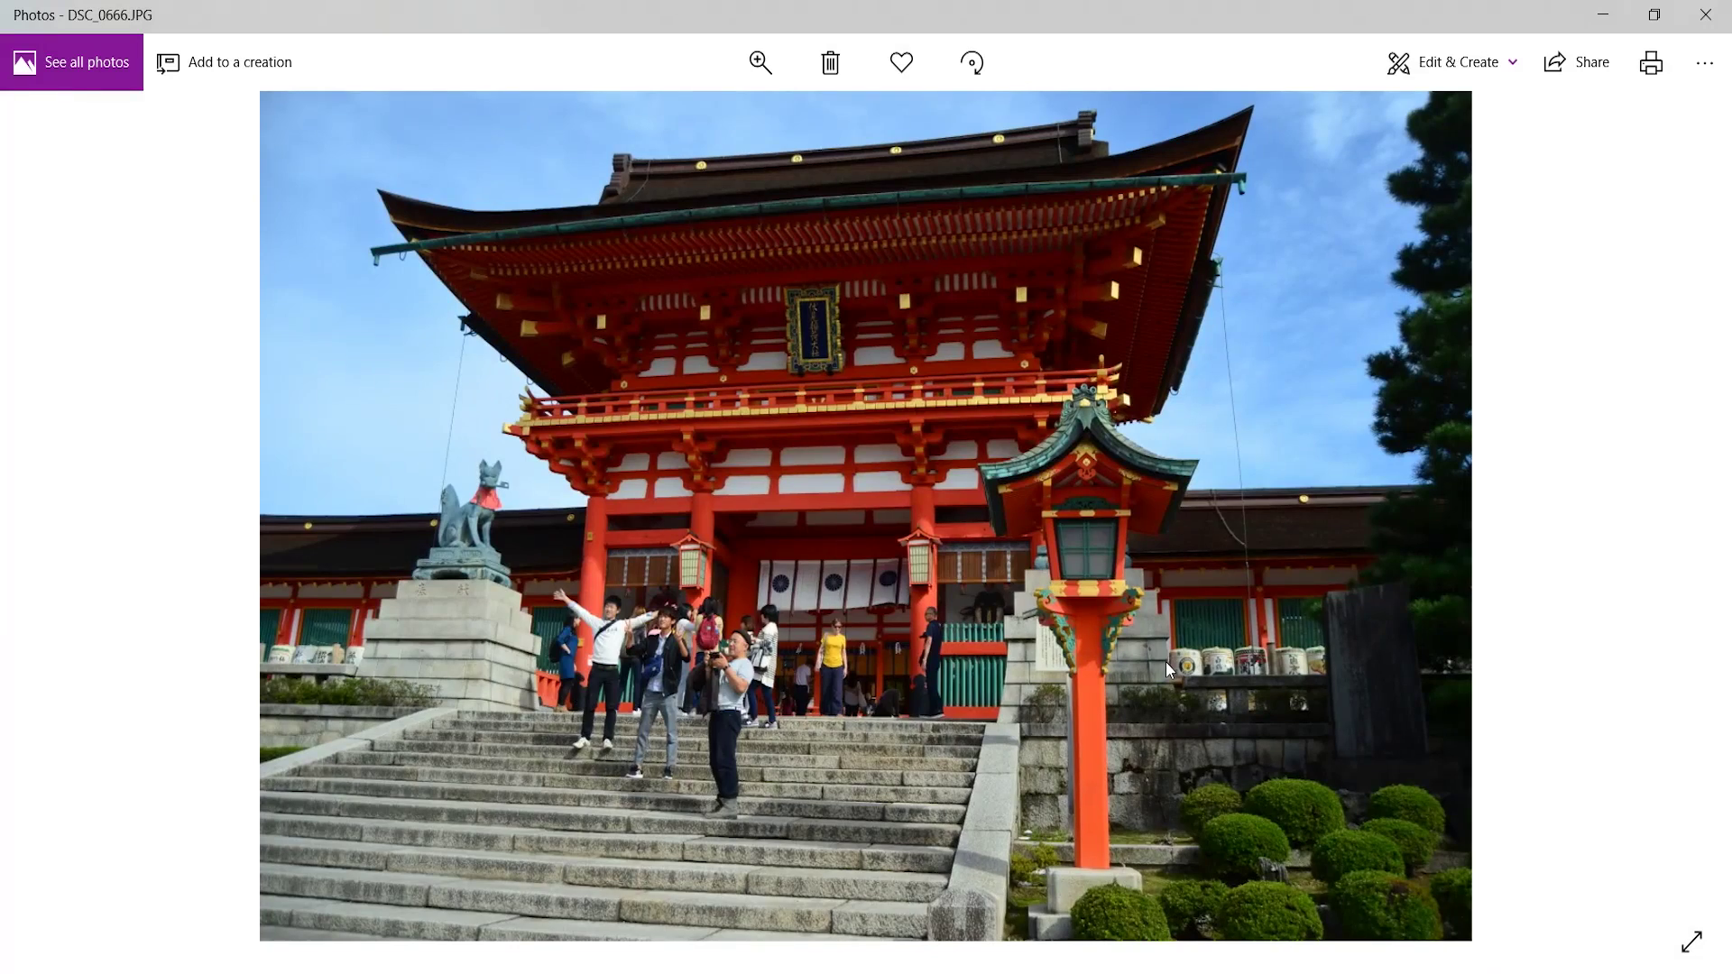
pyautogui.press('Right')
pyautogui.press('Right')
pyautogui.press('Right')
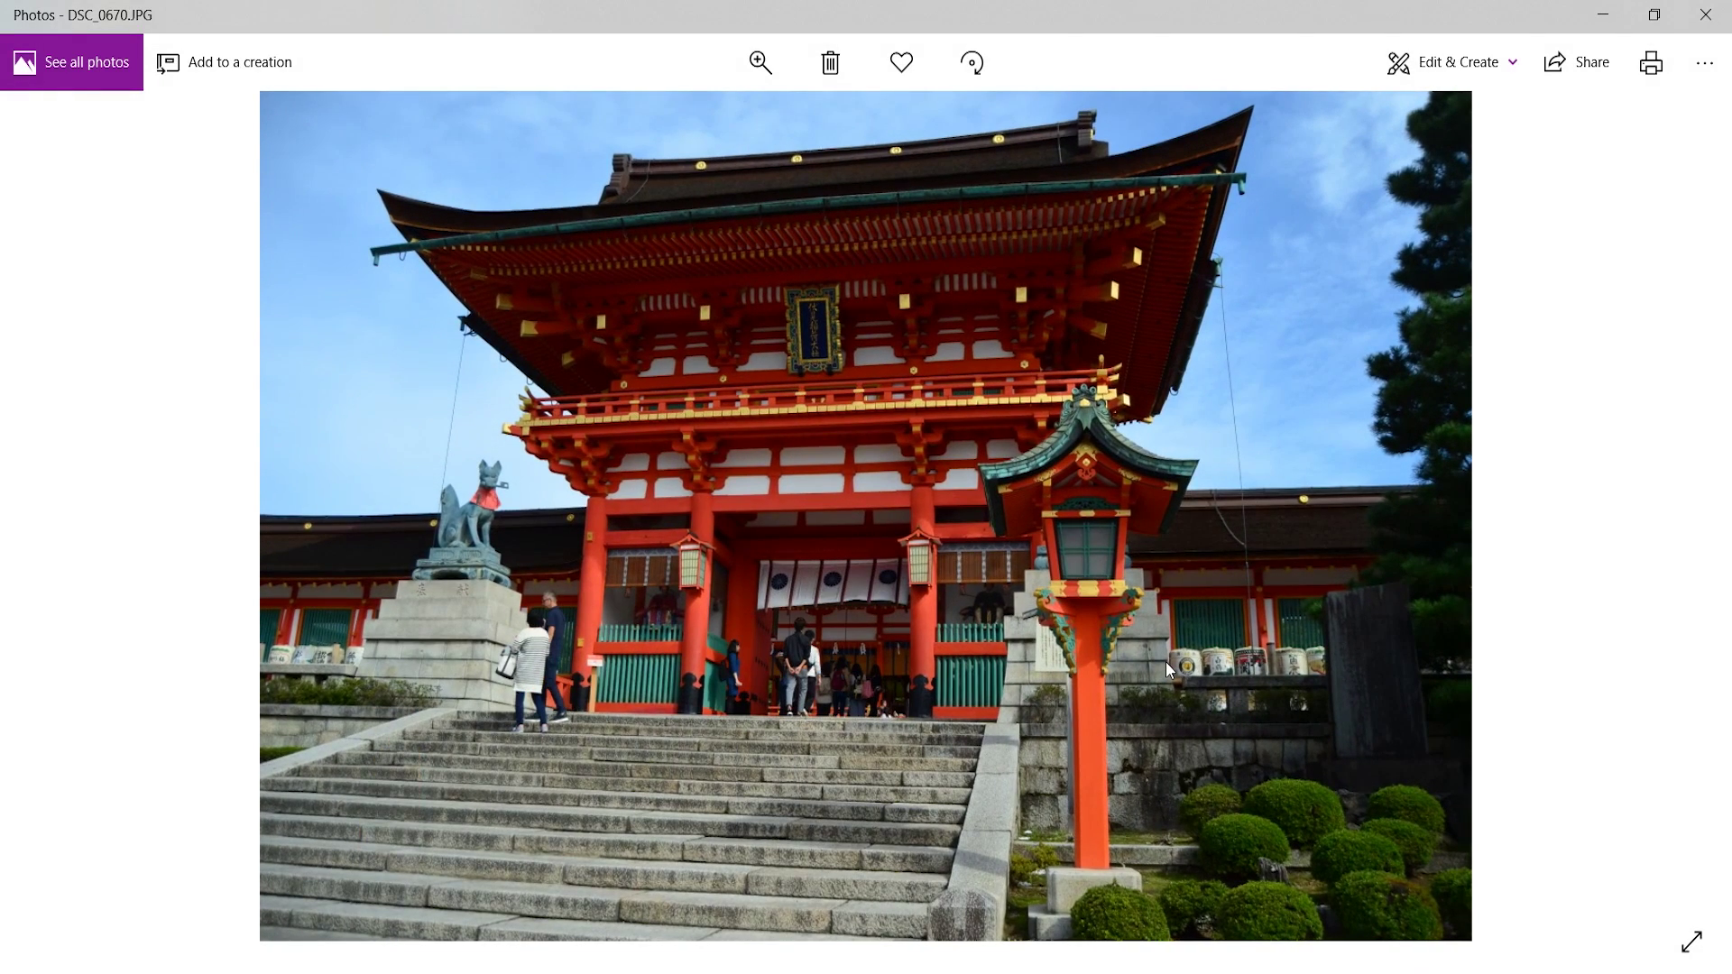
pyautogui.press('Right')
pyautogui.press('Right')
pyautogui.press('Right')
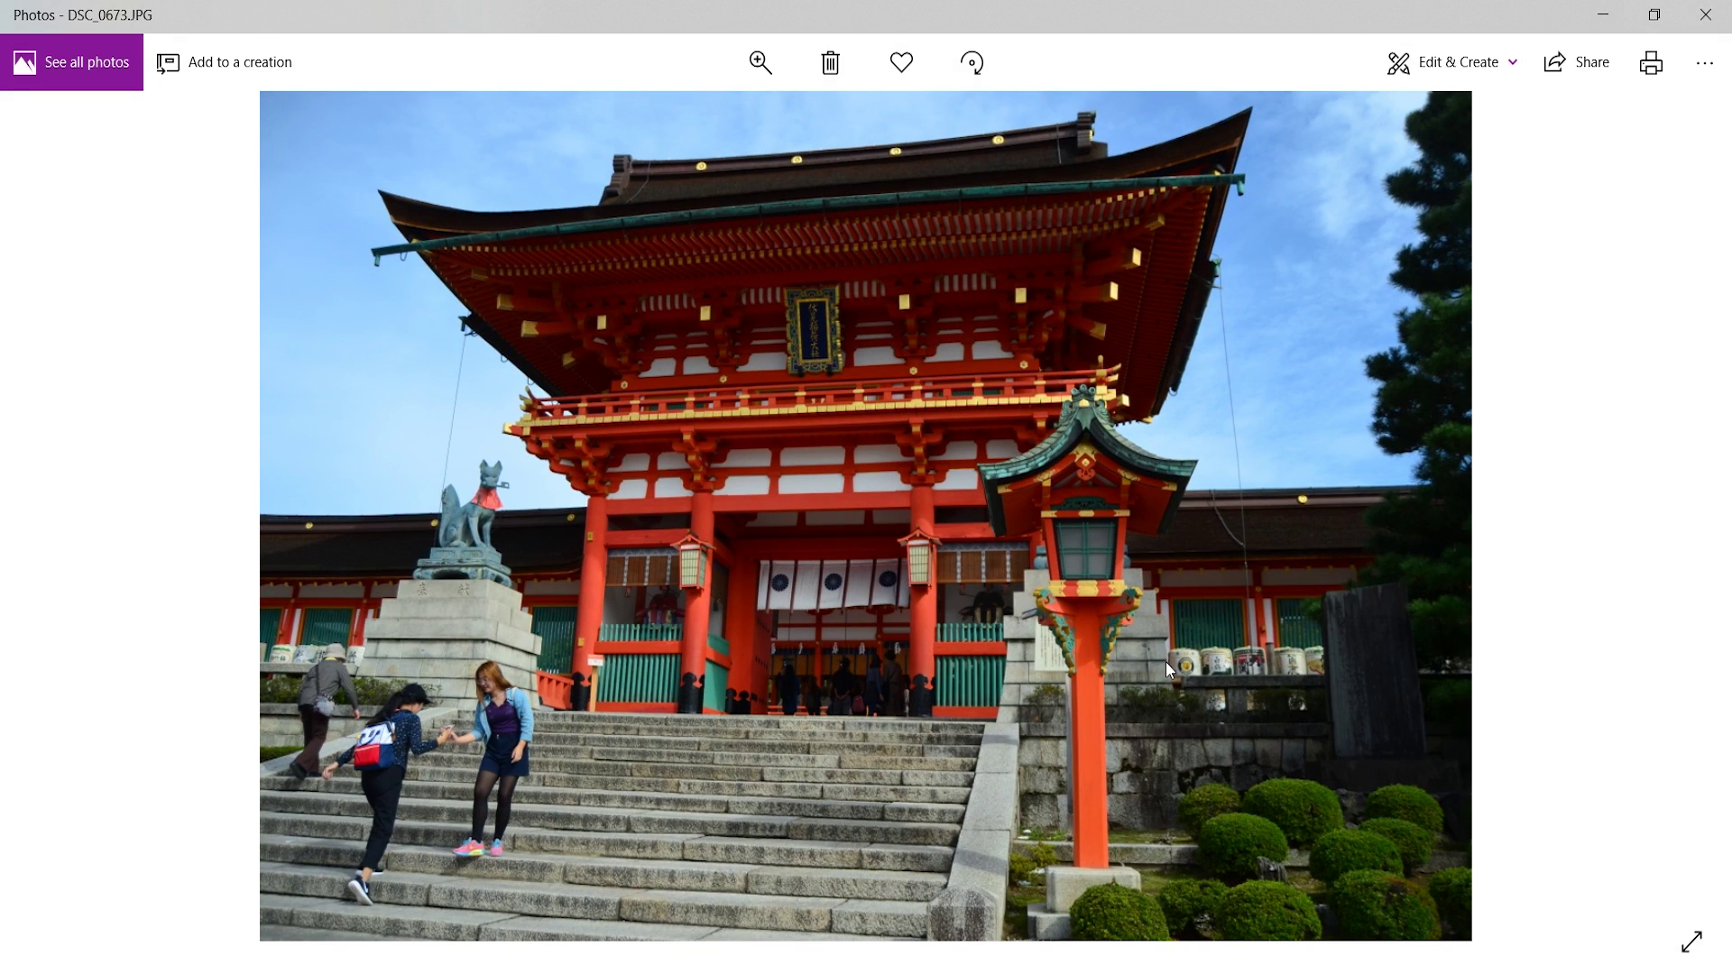
pyautogui.press('Left')
pyautogui.press('Left')
pyautogui.press('Left')
pyautogui.press('Left')
pyautogui.press('Left')
pyautogui.press('Left')
pyautogui.press('Left')
pyautogui.press('Left')
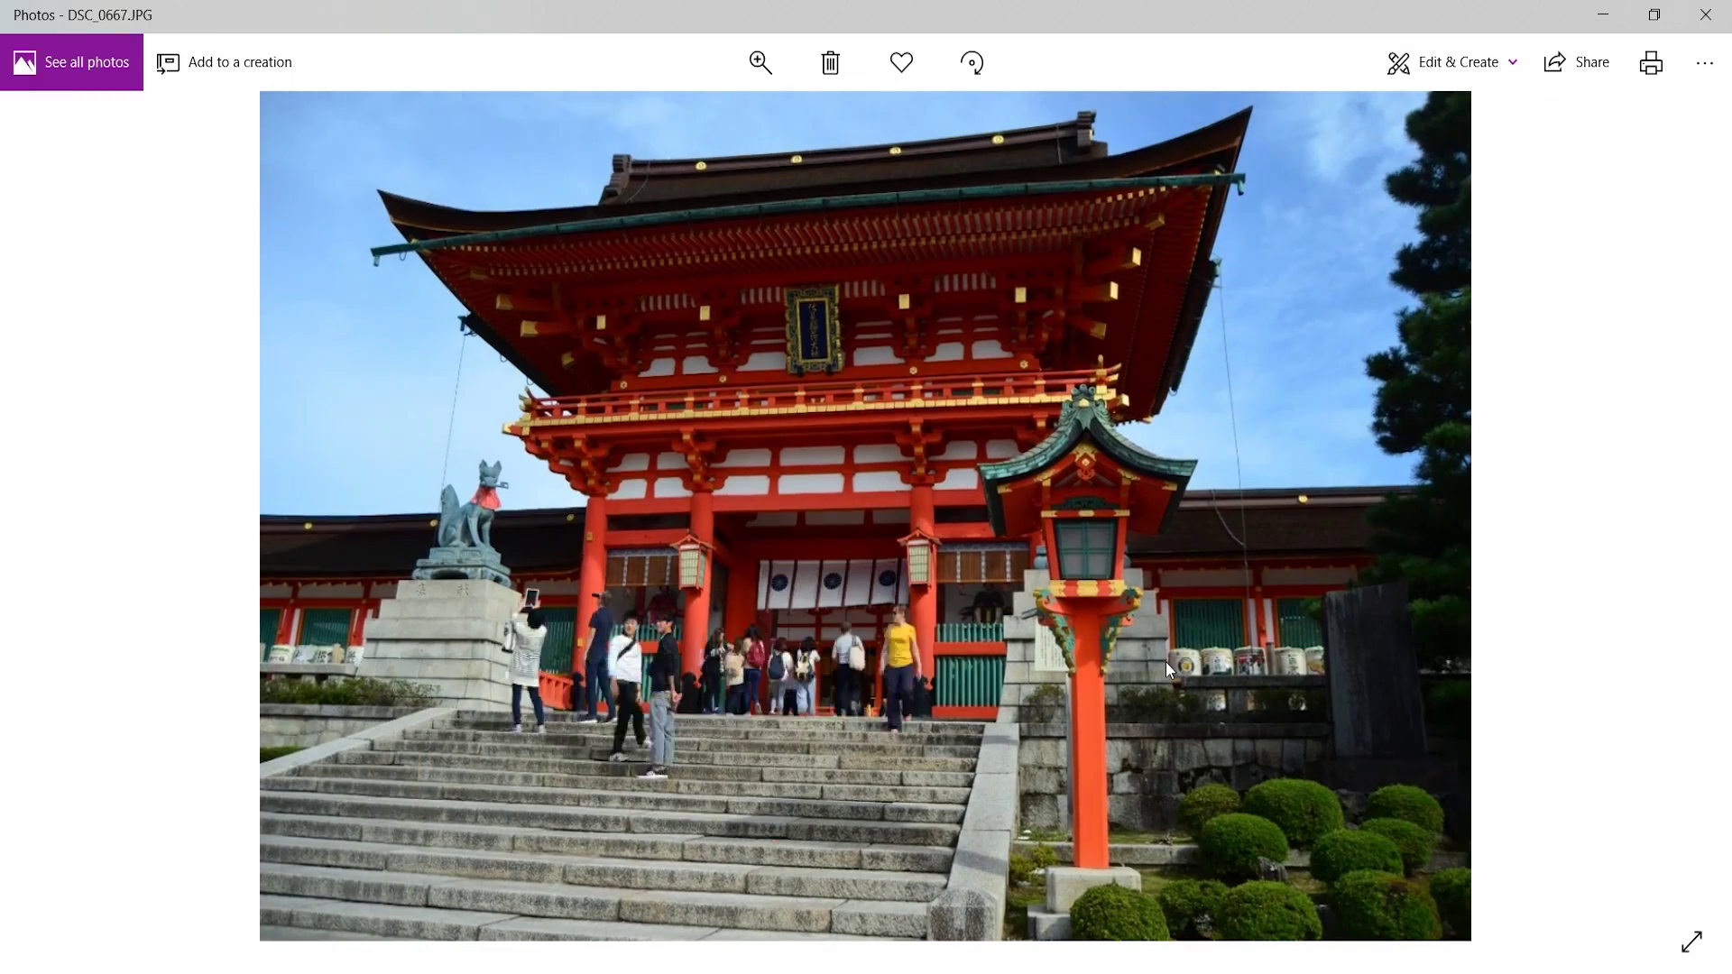
pyautogui.press('Right')
pyautogui.press('Right')
pyautogui.press('Right')
pyautogui.press('Right')
pyautogui.press('Right')
pyautogui.press('Right')
pyautogui.press('Right')
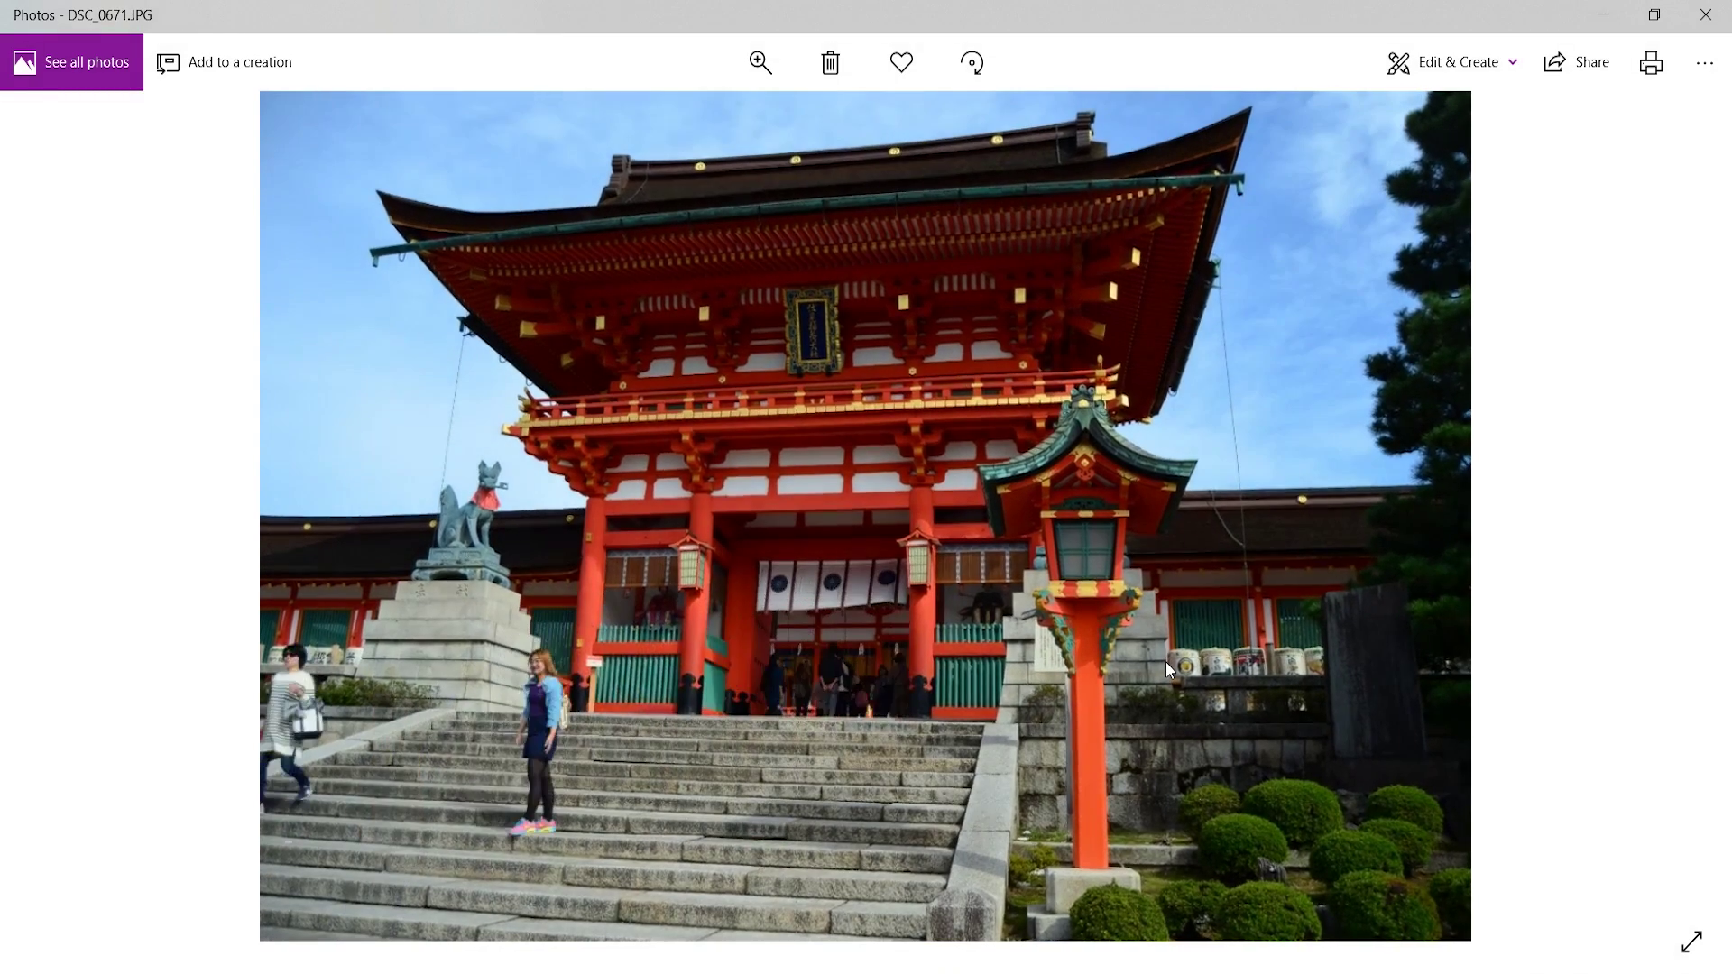
pyautogui.press('Right')
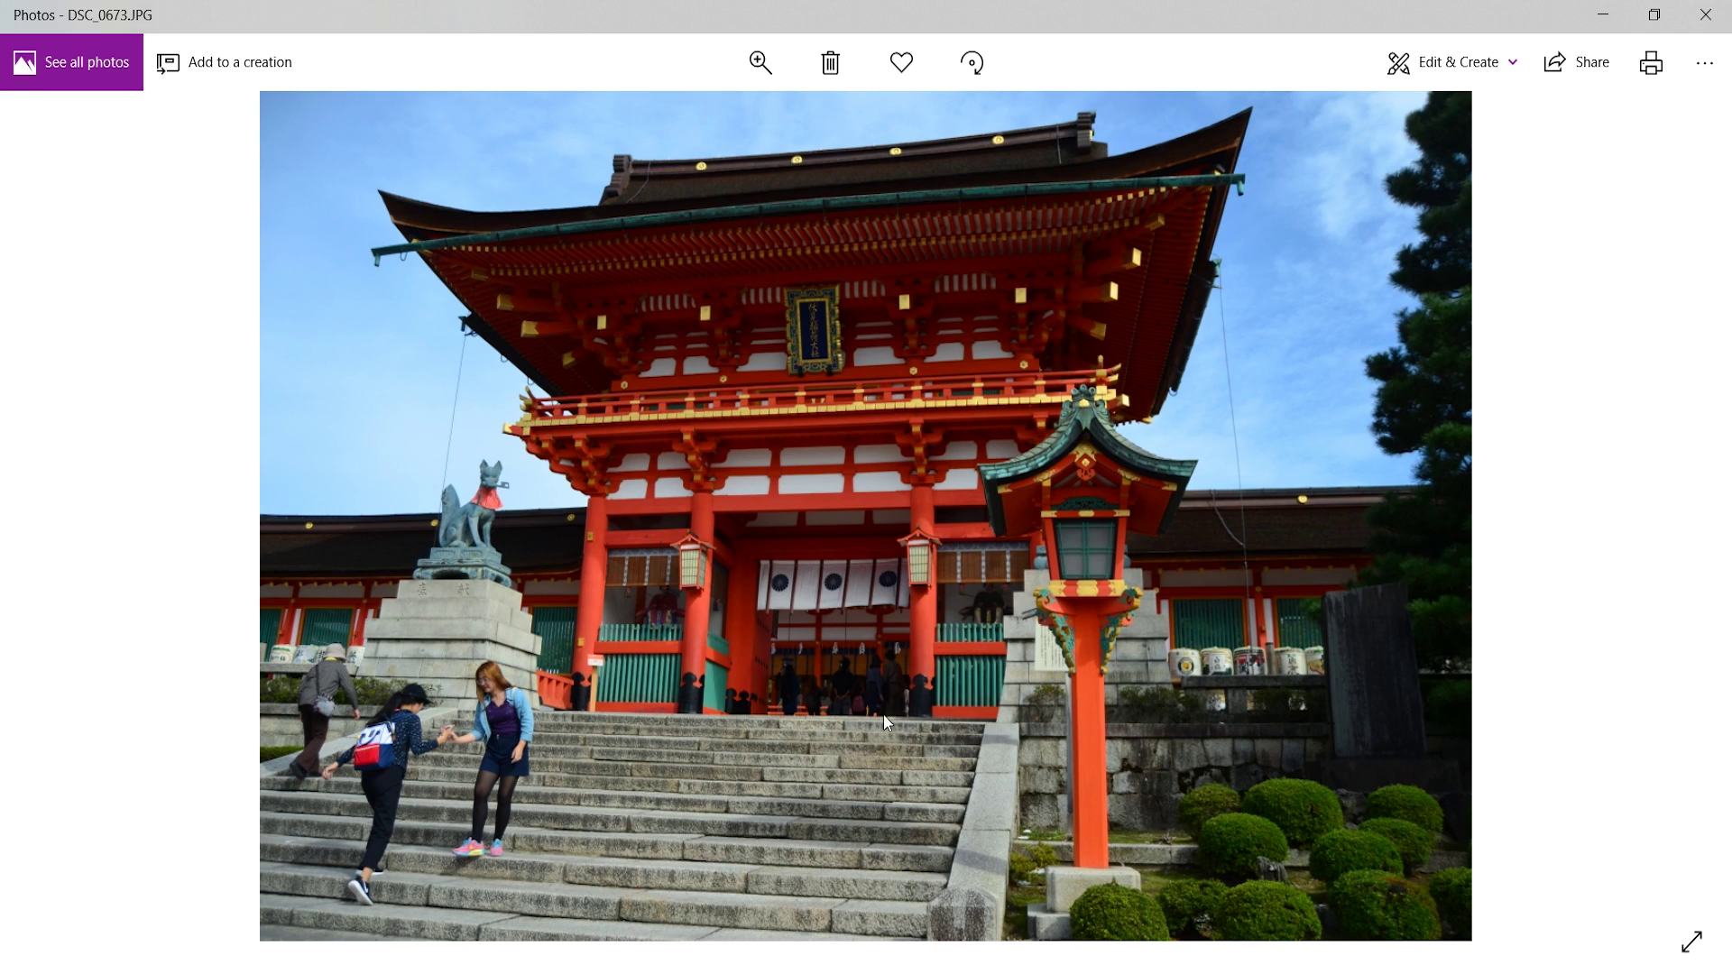
# Step: Minimize Photos and zoom in and out on the gate entrance to check the median result
pyautogui.click(1606, 13)
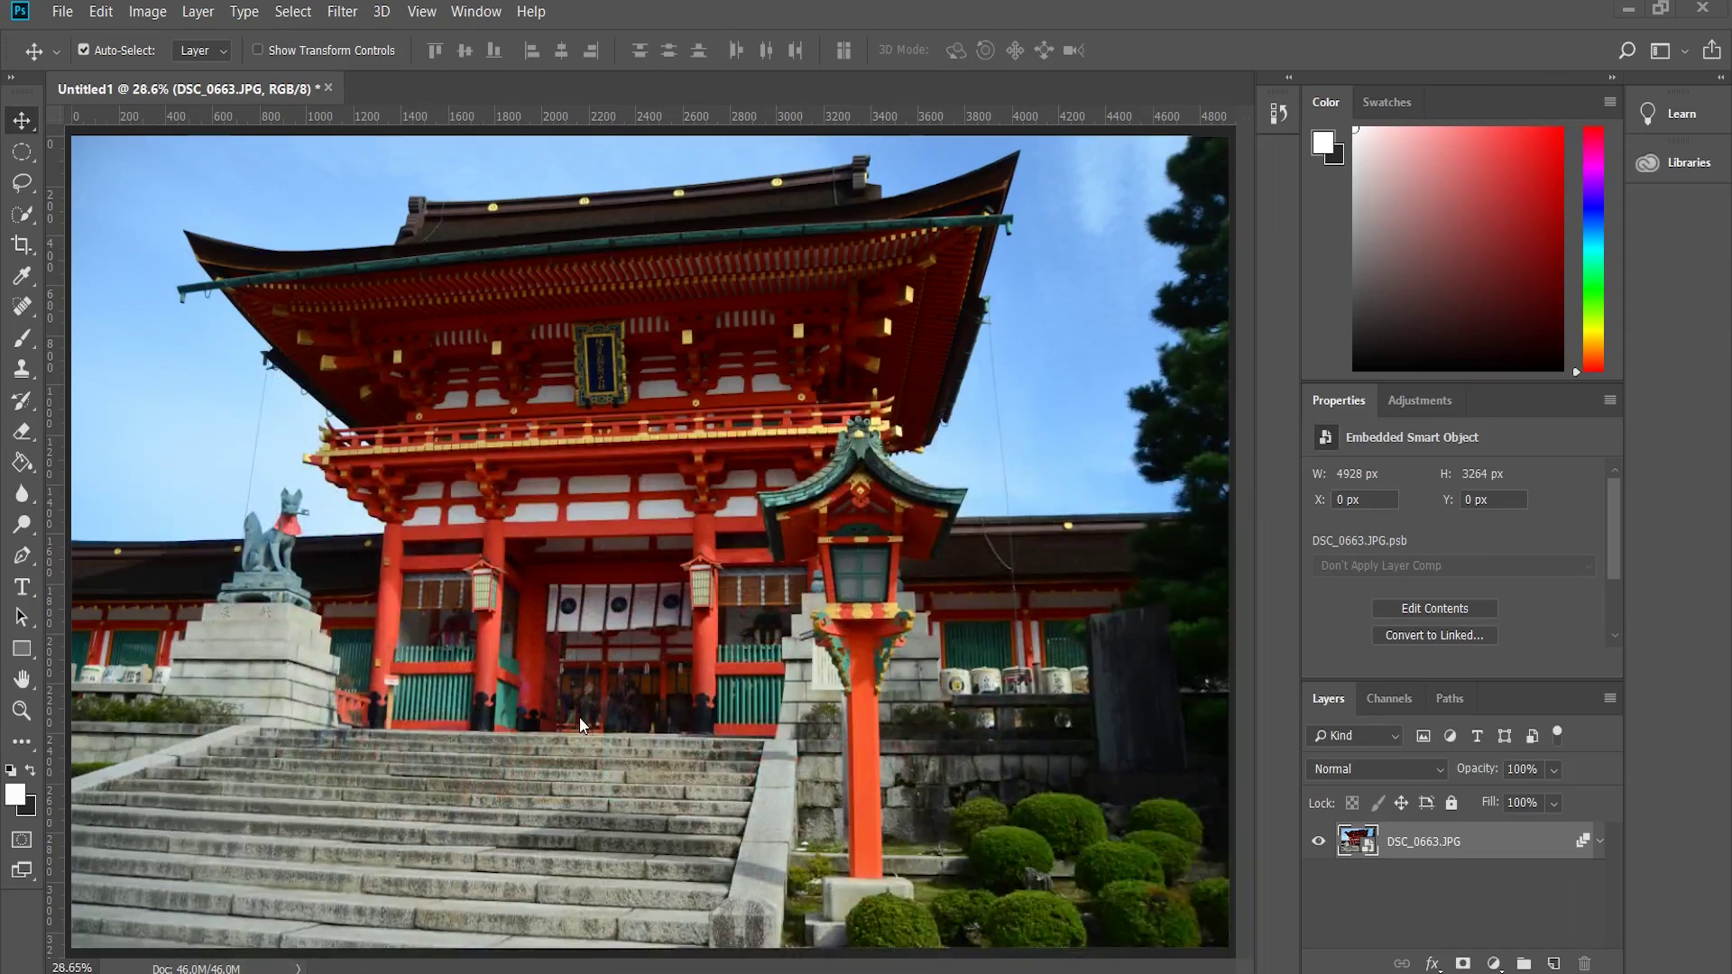
pyautogui.scroll(3, 579, 717)
pyautogui.scroll(-5, 576, 702)
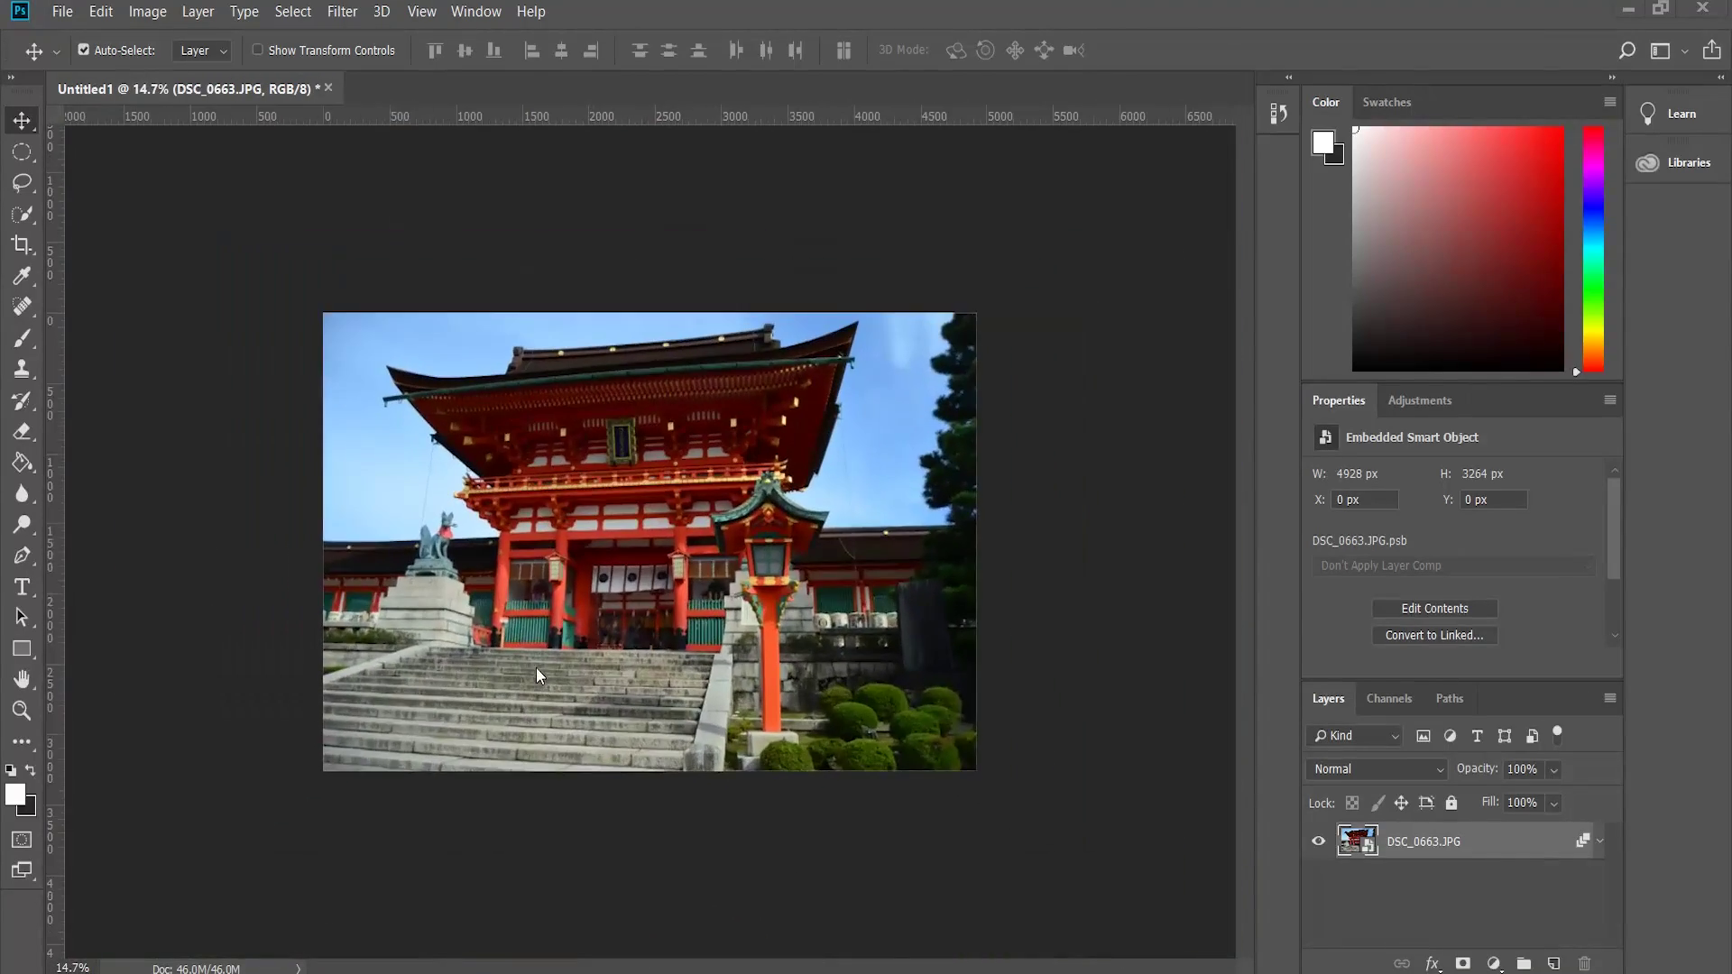
pyautogui.scroll(2, 536, 667)
pyautogui.scroll(-1, 581, 711)
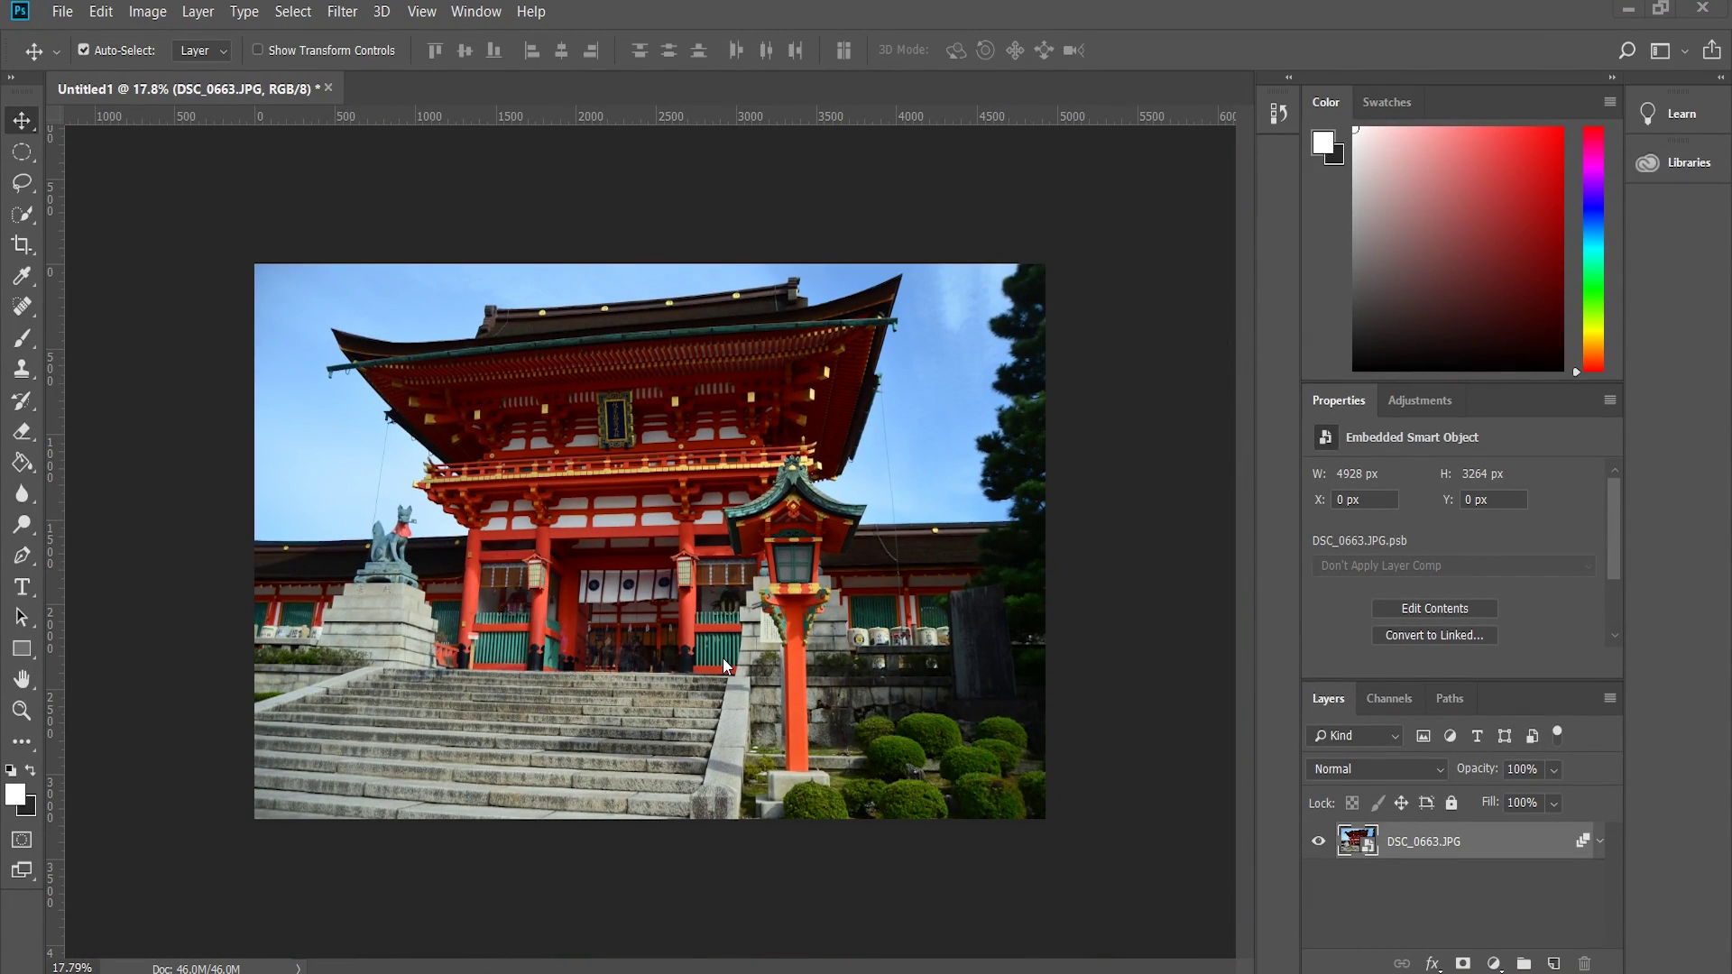
pyautogui.scroll(5, 566, 668)
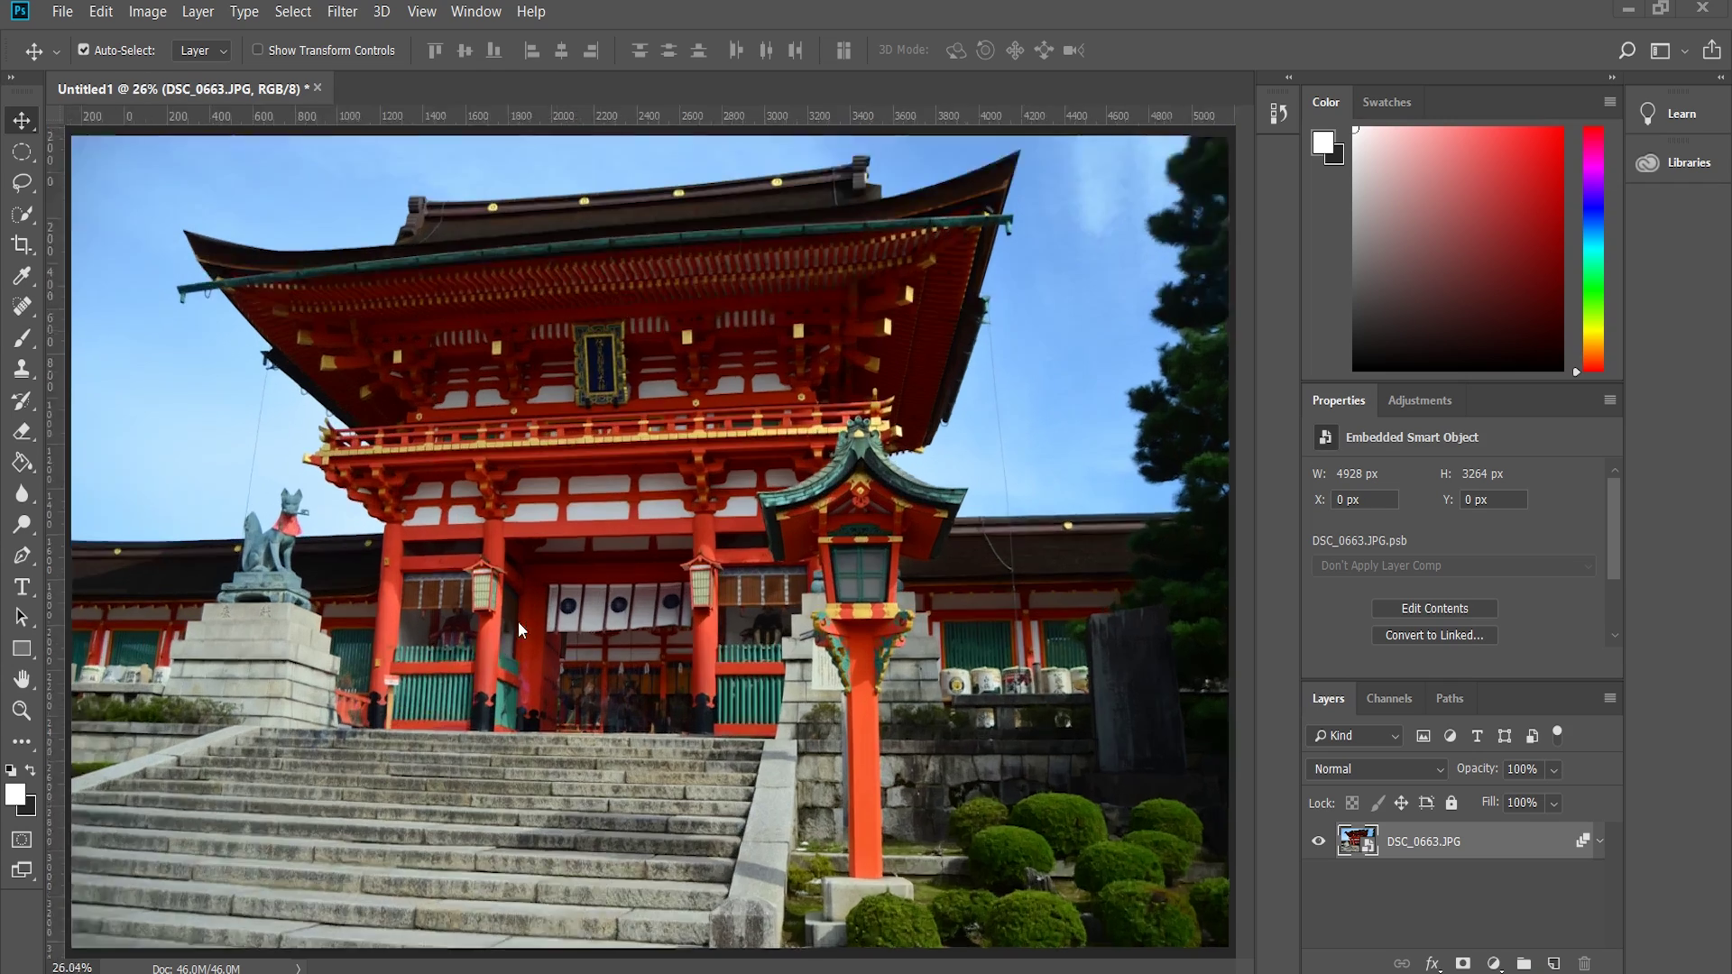
pyautogui.scroll(1, 541, 760)
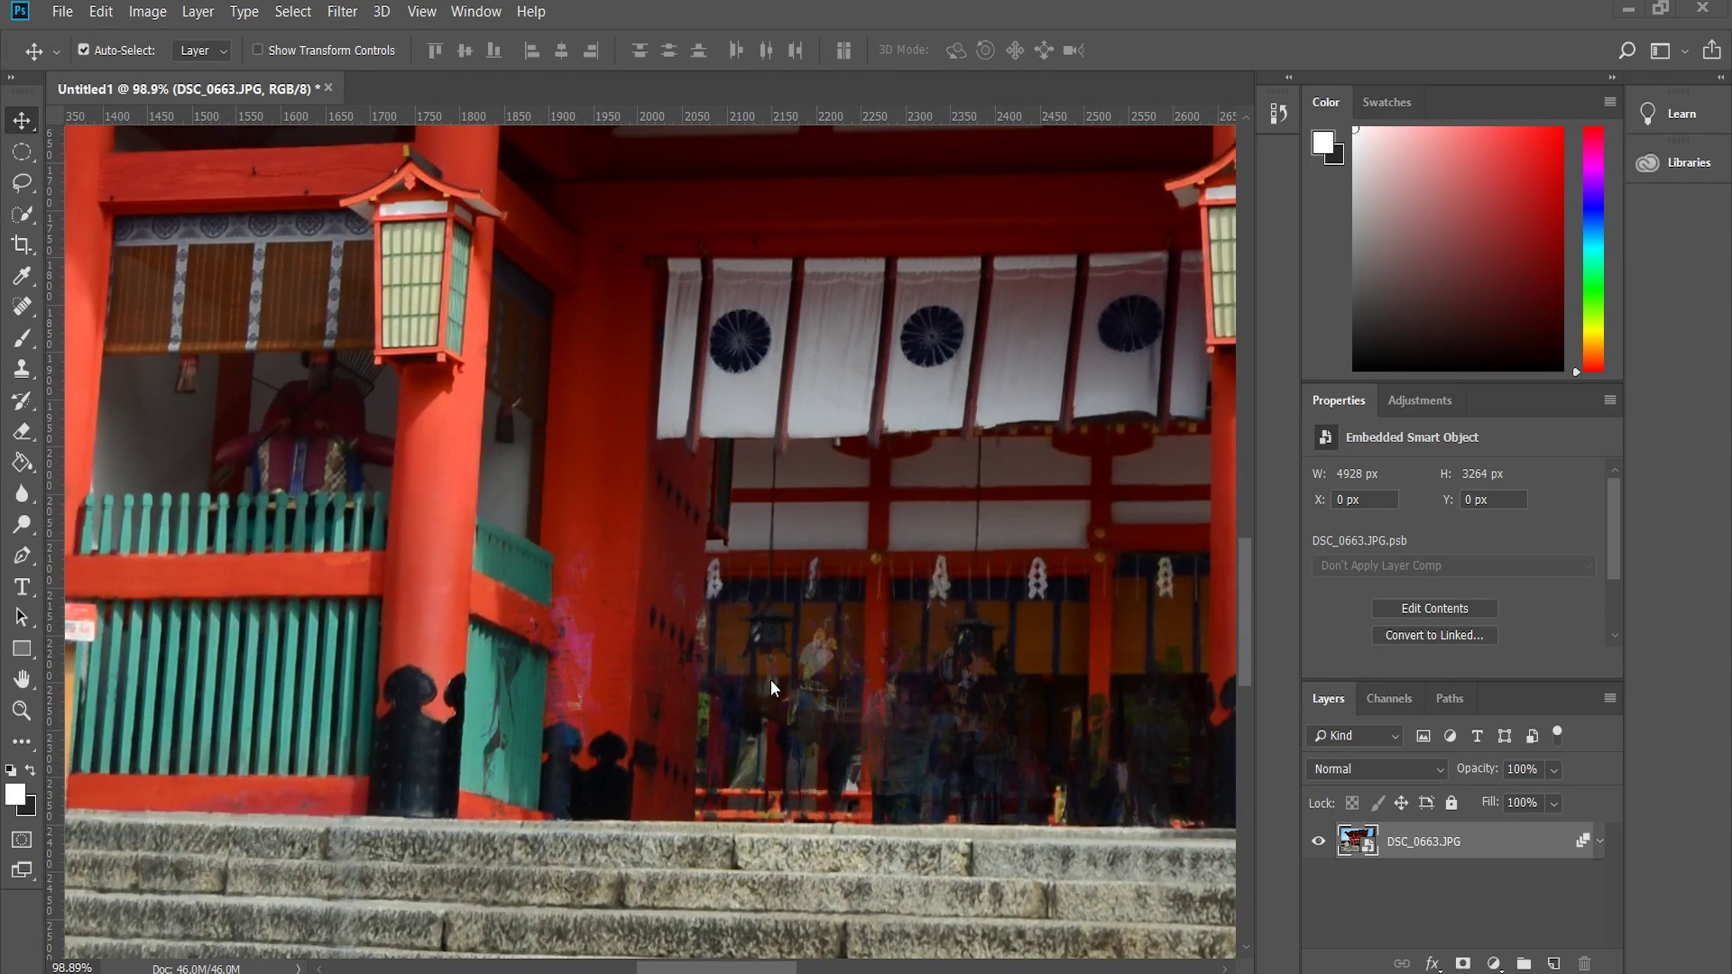
pyautogui.scroll(-6, 771, 688)
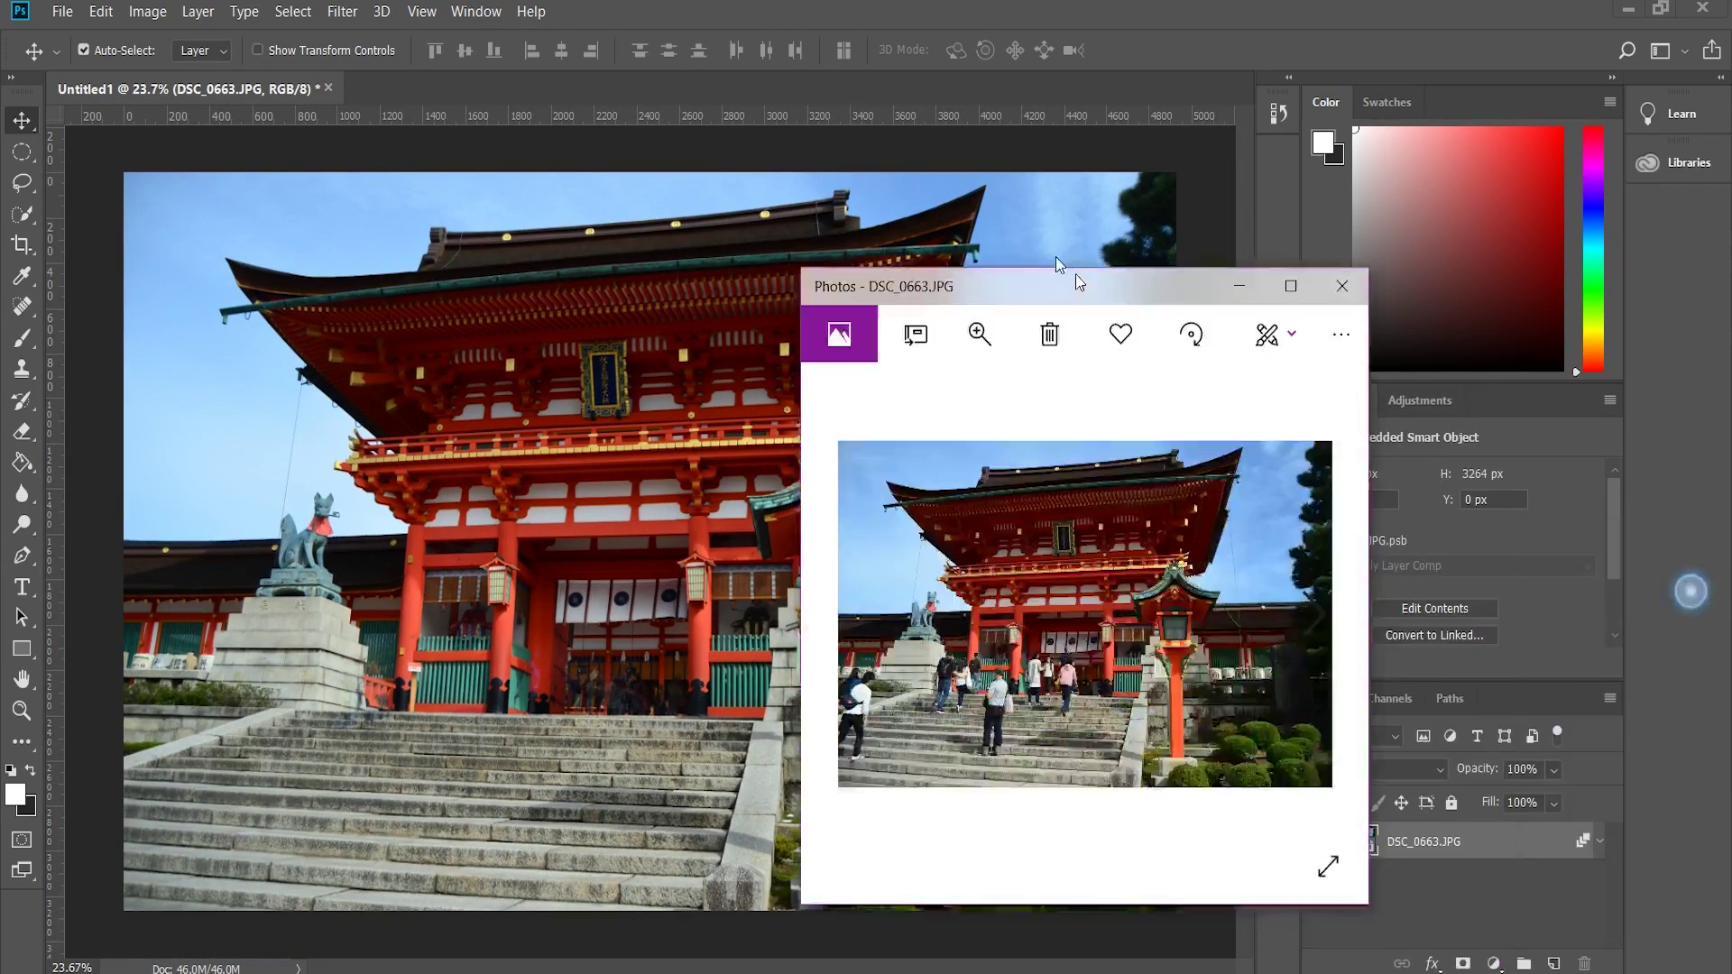
# Step: Enlarge the original DSC_0663.JPG viewer to full screen for comparison
pyautogui.doubleClick(1055, 262)
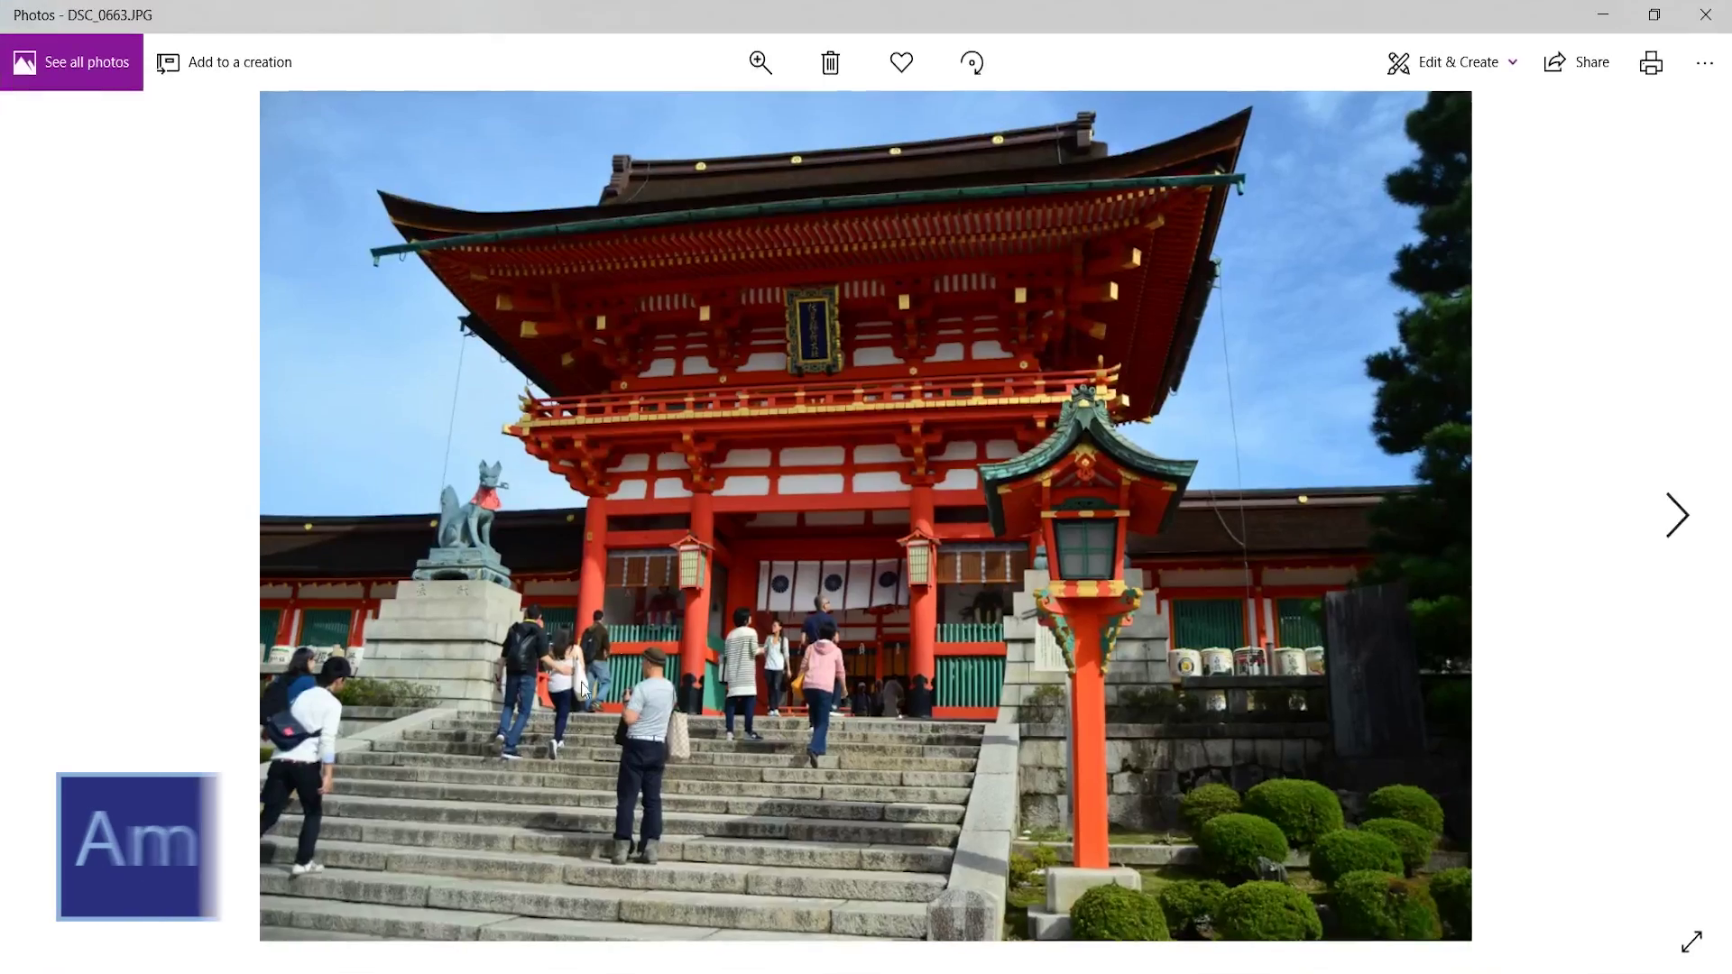